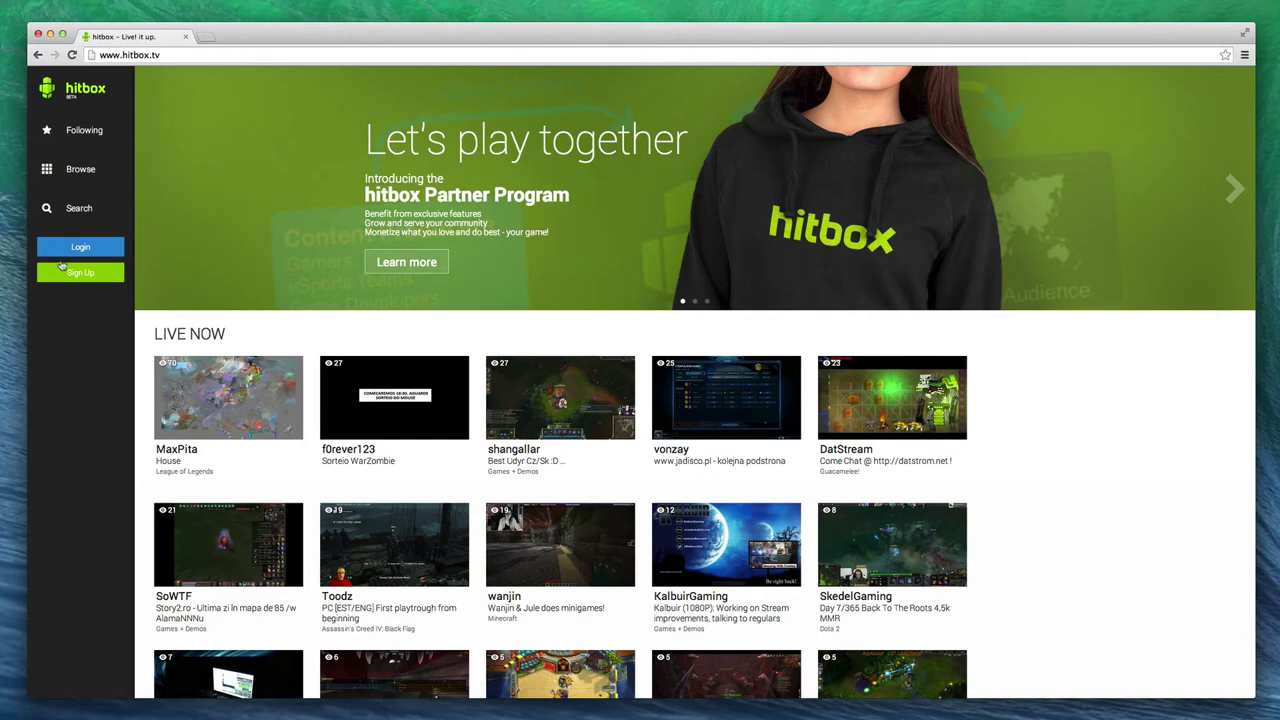
- Scroll through the hitbox.tv homepage before signing in
{"action": "scroll", "coordinate": [985, 344], "scroll_direction": "down", "scroll_amount": 2}
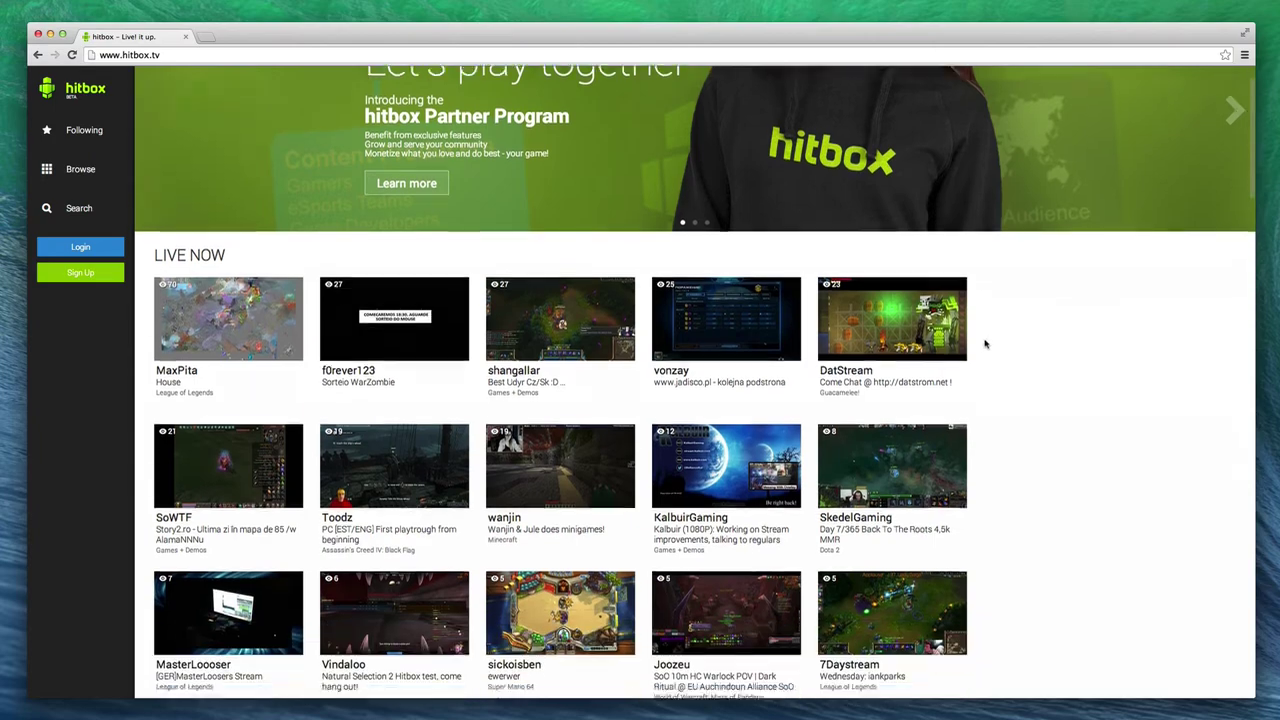
{"action": "scroll", "coordinate": [985, 344], "scroll_direction": "down", "scroll_amount": 3}
{"action": "scroll", "coordinate": [985, 344], "scroll_direction": "up", "scroll_amount": 1}
{"action": "scroll", "coordinate": [985, 344], "scroll_direction": "down", "scroll_amount": 2}
{"action": "scroll", "coordinate": [985, 344], "scroll_direction": "down", "scroll_amount": 5}
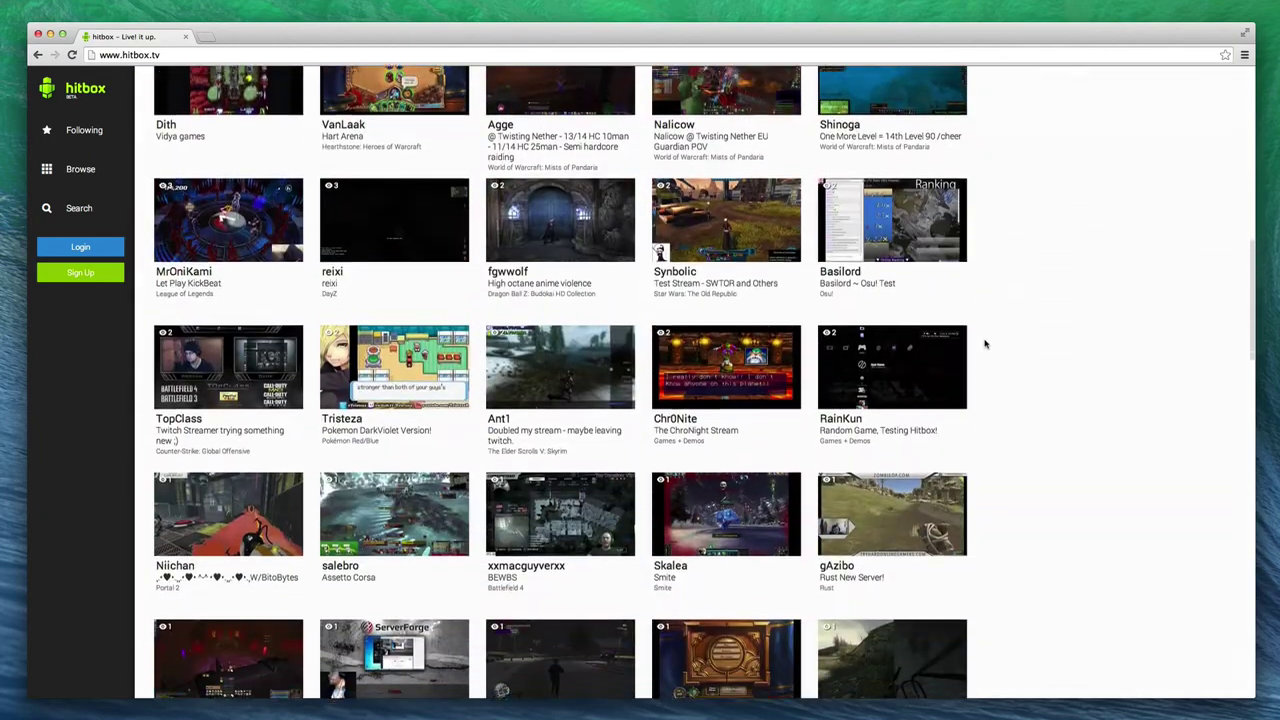
{"action": "scroll", "coordinate": [985, 344], "scroll_direction": "up", "scroll_amount": 7}
{"action": "scroll", "coordinate": [985, 344], "scroll_direction": "up", "scroll_amount": 4}
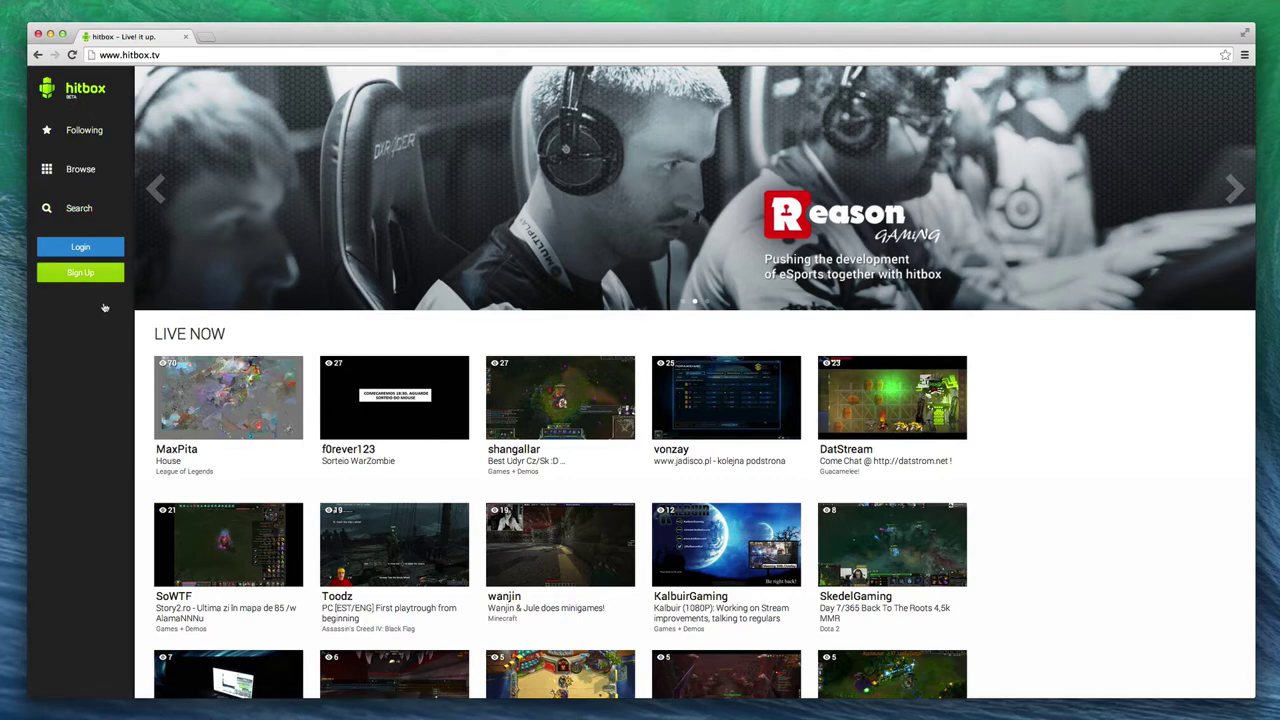
{"action": "scroll", "coordinate": [1162, 311], "scroll_direction": "down", "scroll_amount": 3}
{"action": "scroll", "coordinate": [1162, 311], "scroll_direction": "down", "scroll_amount": 1}
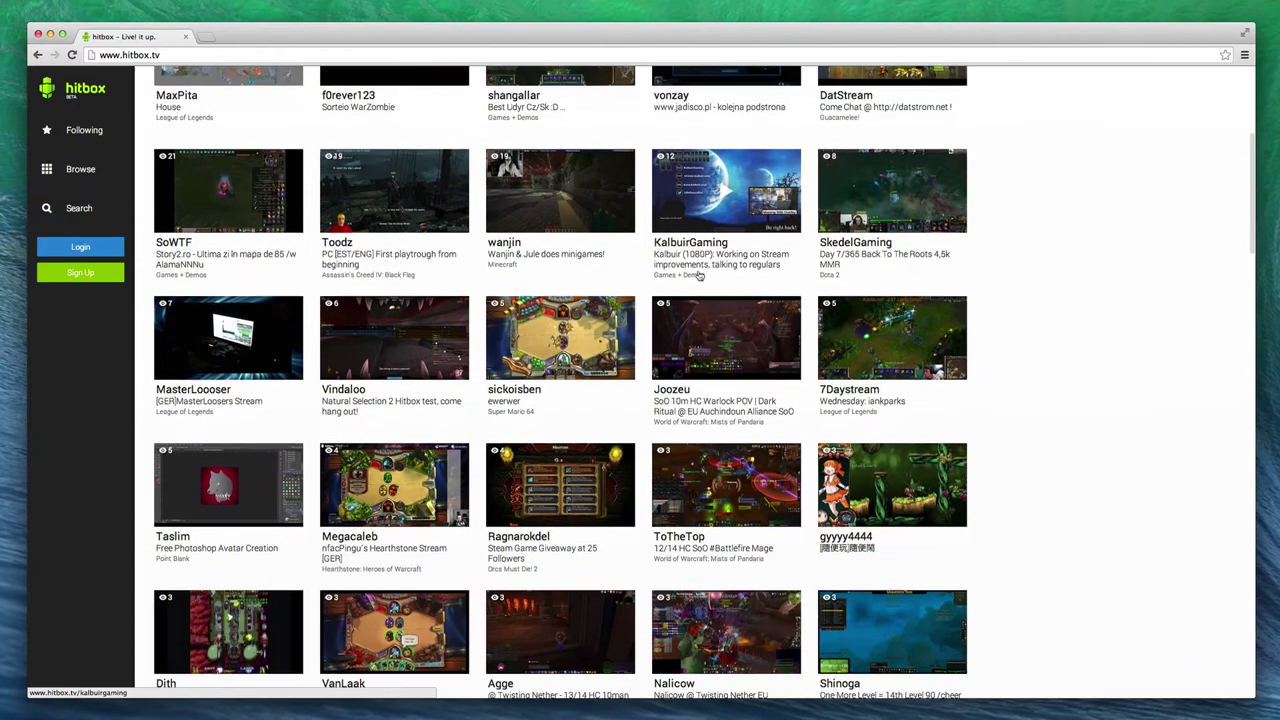
{"action": "scroll", "coordinate": [1162, 311], "scroll_direction": "up", "scroll_amount": 4}
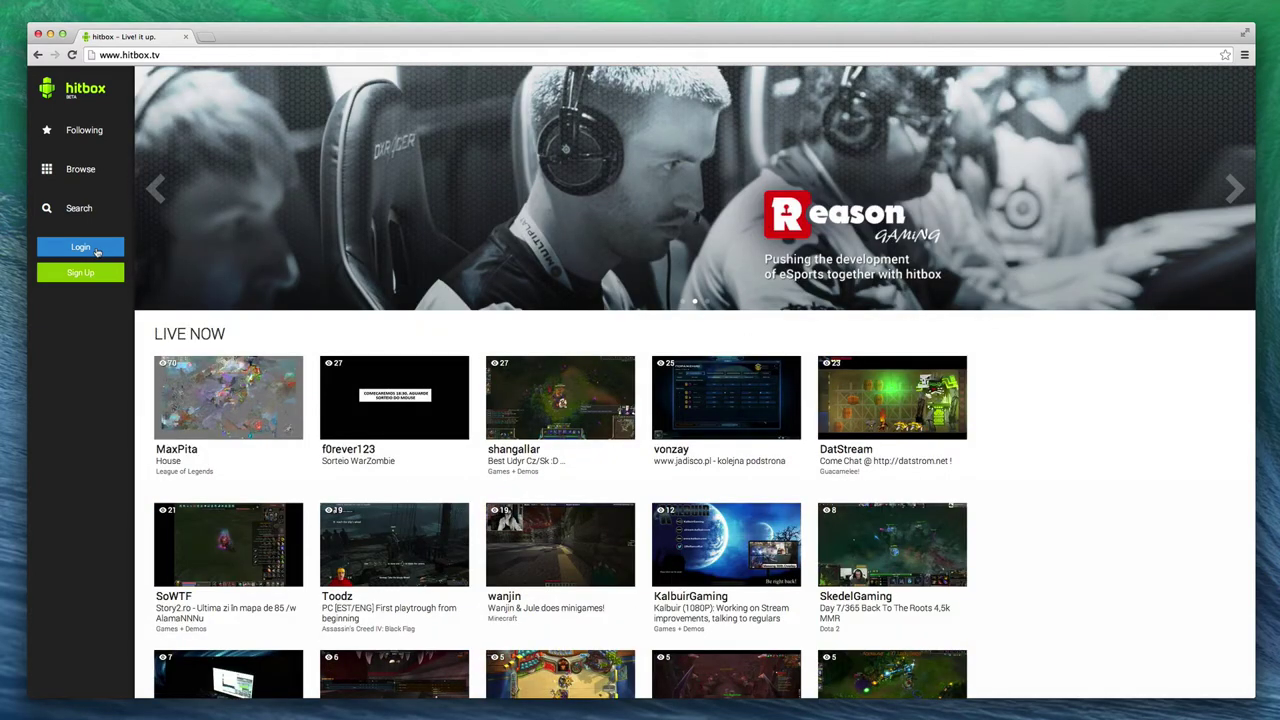
- Log in to hitbox.tv with the account username and password
{"action": "left_click", "coordinate": [97, 252]}
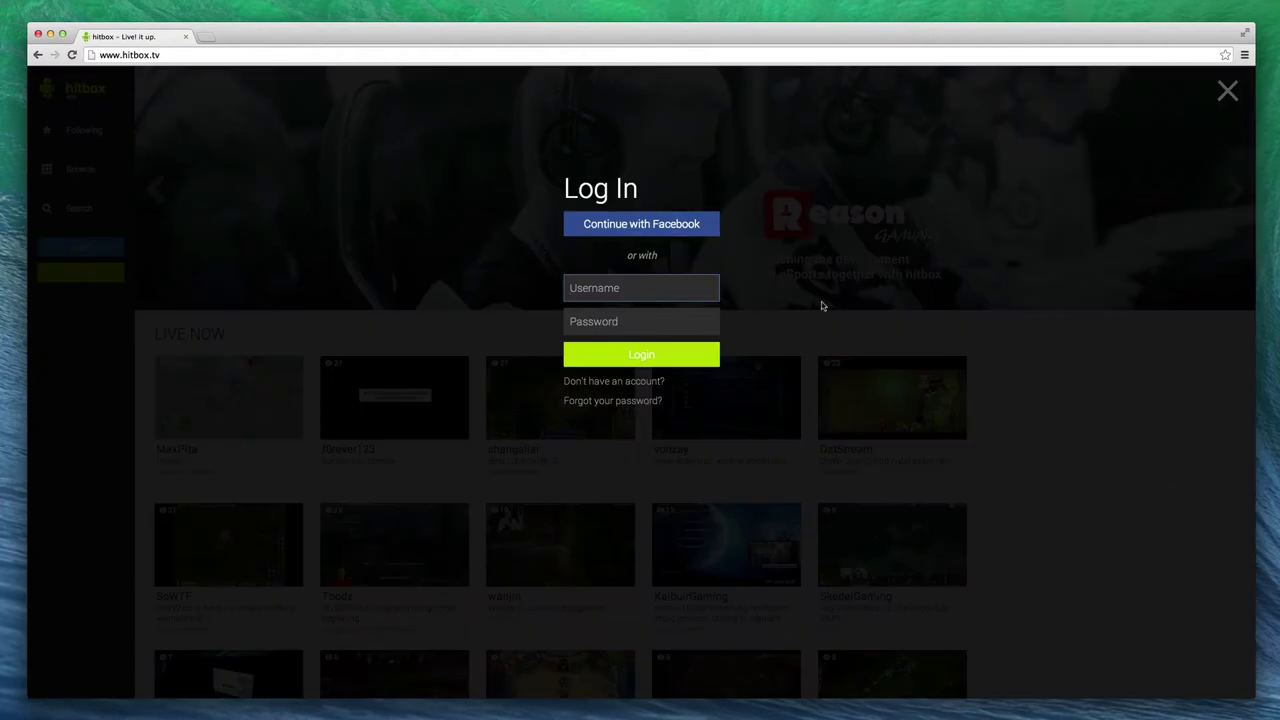
{"action": "type", "text": "iSuchtel"}
{"action": "key", "text": "Tab"}
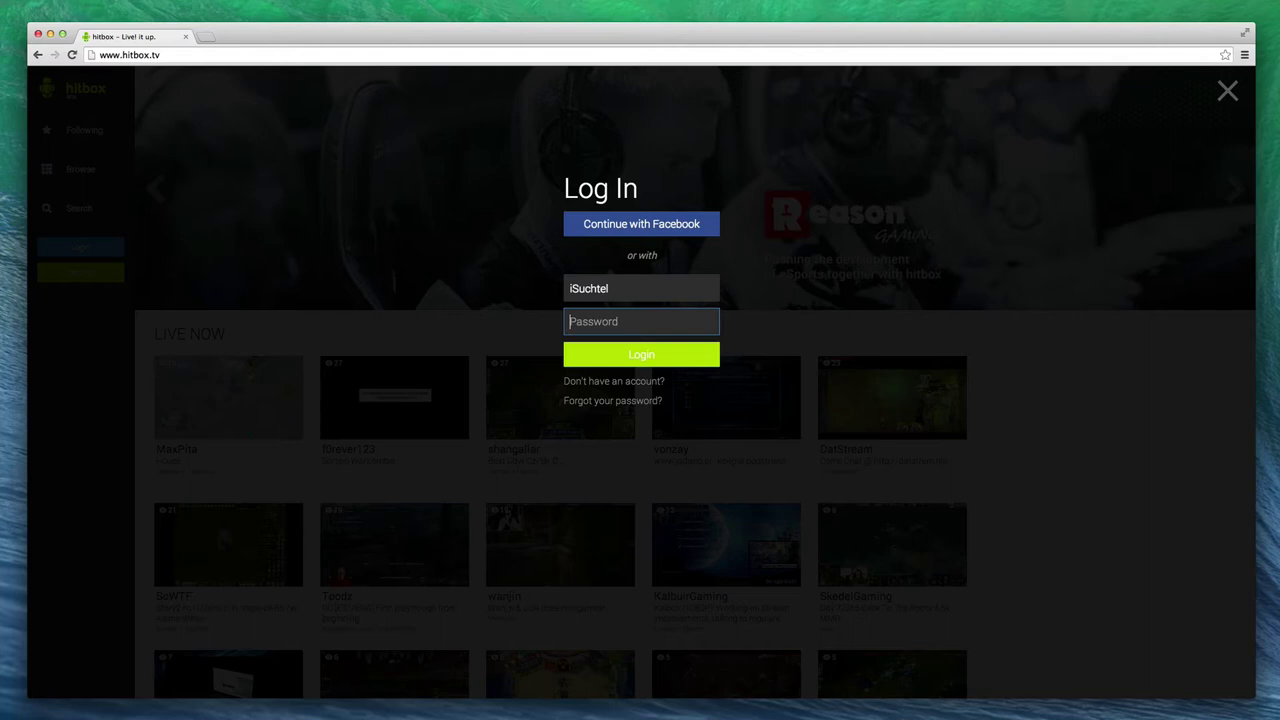
{"action": "type", "text": "••••"}
{"action": "key", "text": "Return"}
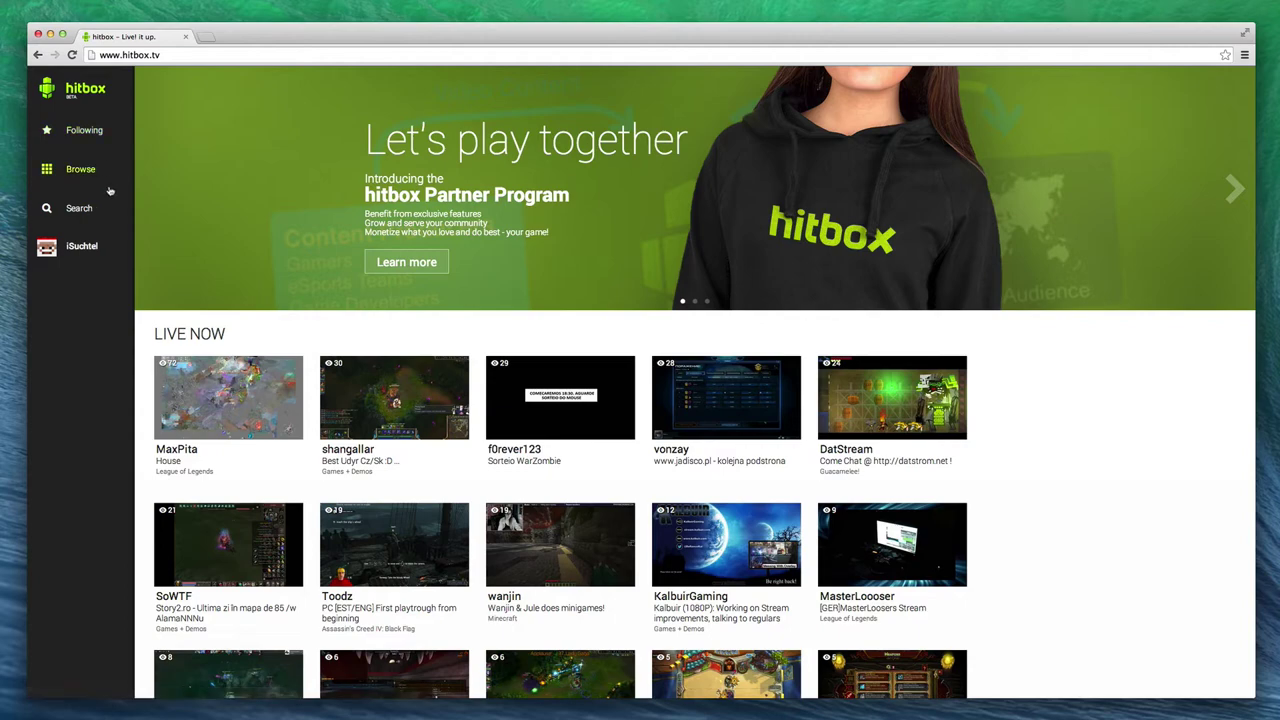
- Open the Partner Program page and scroll through its features, requirements and application form
{"action": "left_click", "coordinate": [90, 255]}
{"action": "left_click", "coordinate": [326, 218]}
{"action": "left_click", "coordinate": [420, 262]}
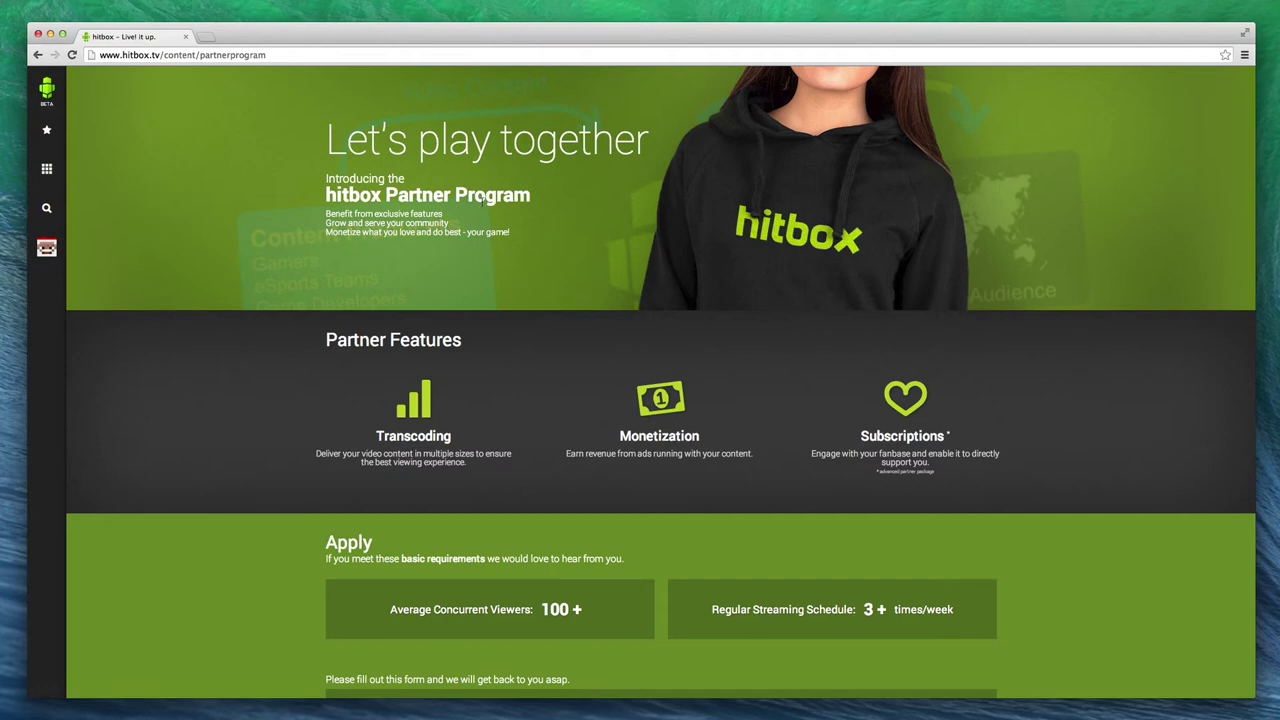
{"action": "scroll", "coordinate": [450, 302], "scroll_direction": "down", "scroll_amount": 2}
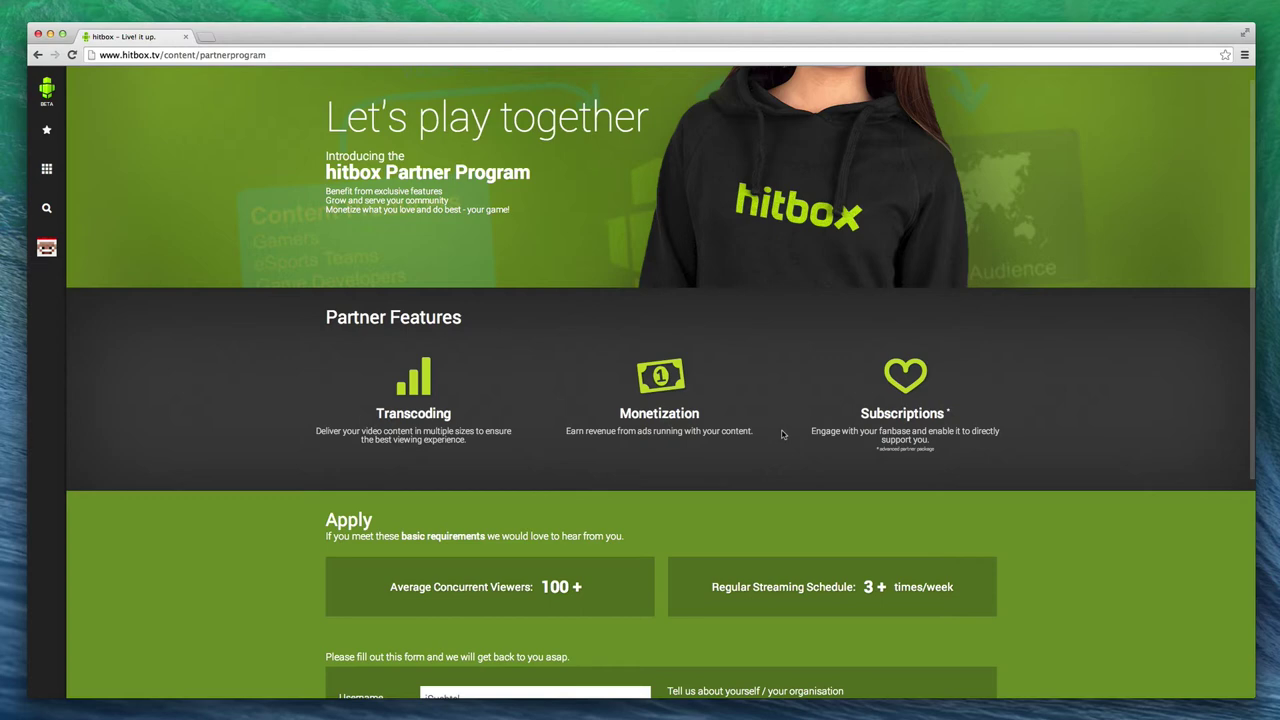
{"action": "scroll", "coordinate": [878, 440], "scroll_direction": "down", "scroll_amount": 3}
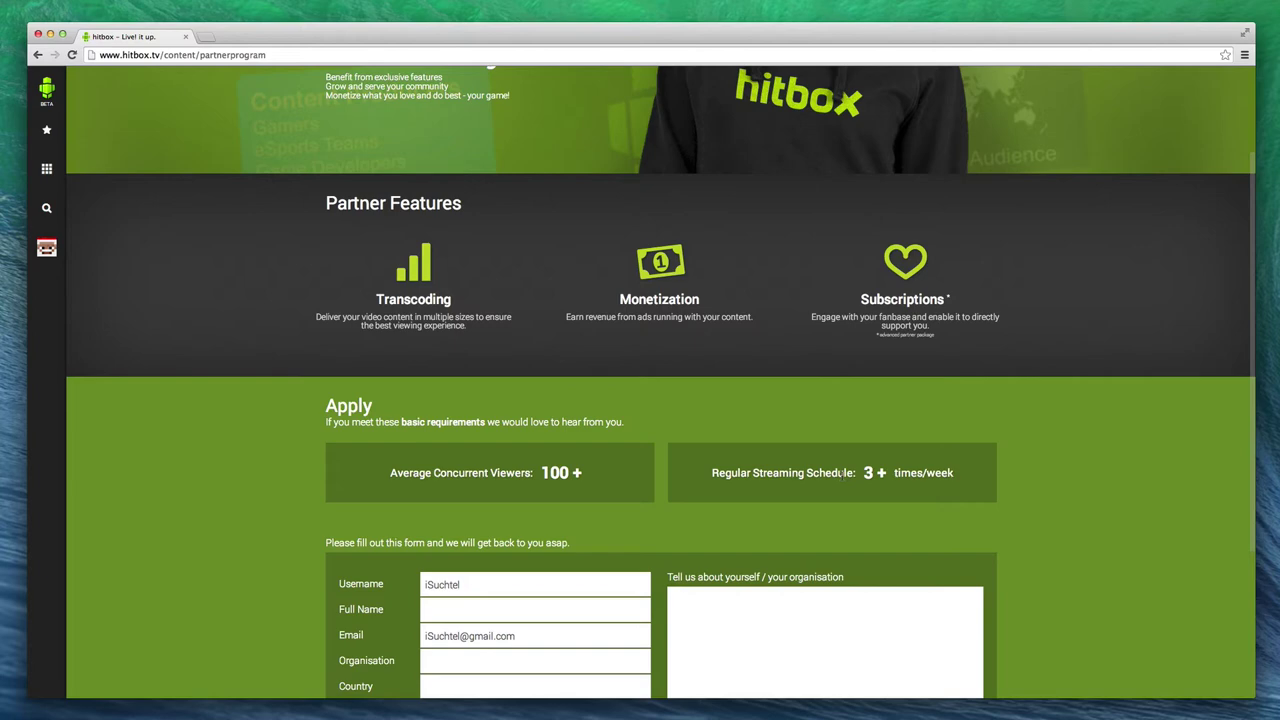
{"action": "scroll", "coordinate": [730, 478], "scroll_direction": "down", "scroll_amount": 5}
{"action": "scroll", "coordinate": [731, 478], "scroll_direction": "up", "scroll_amount": 3}
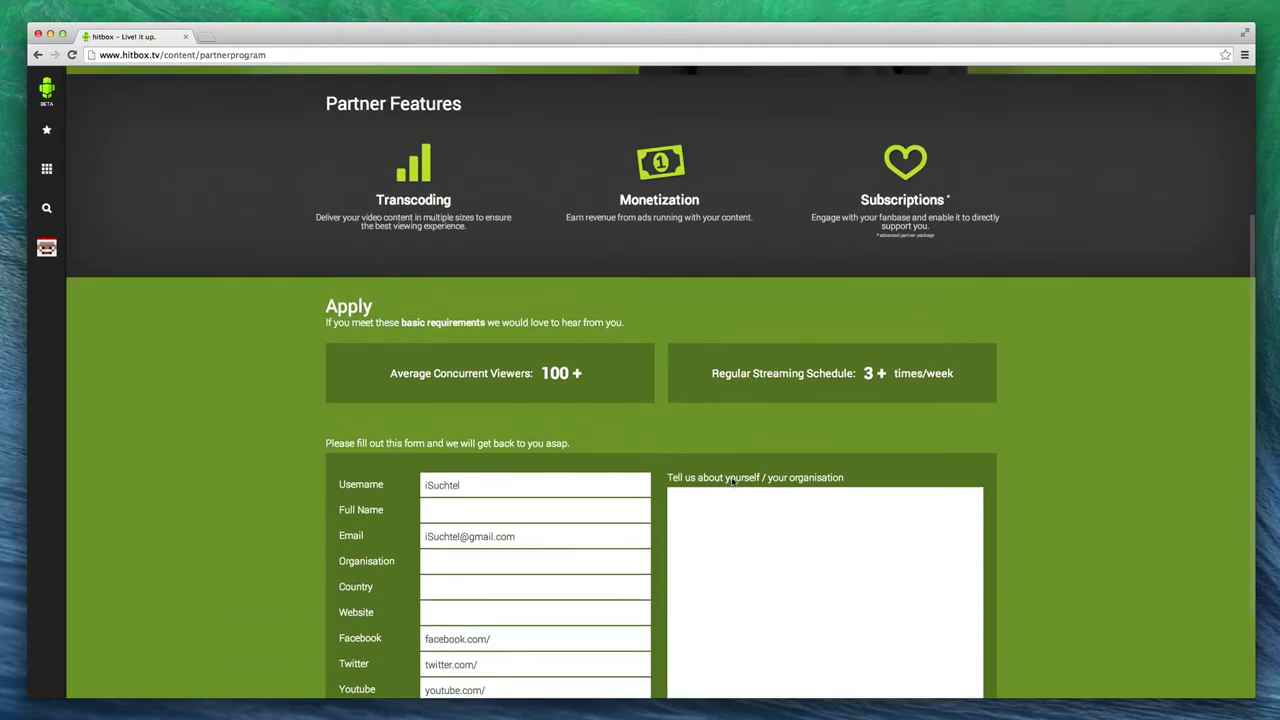
{"action": "scroll", "coordinate": [650, 500], "scroll_direction": "up", "scroll_amount": 3}
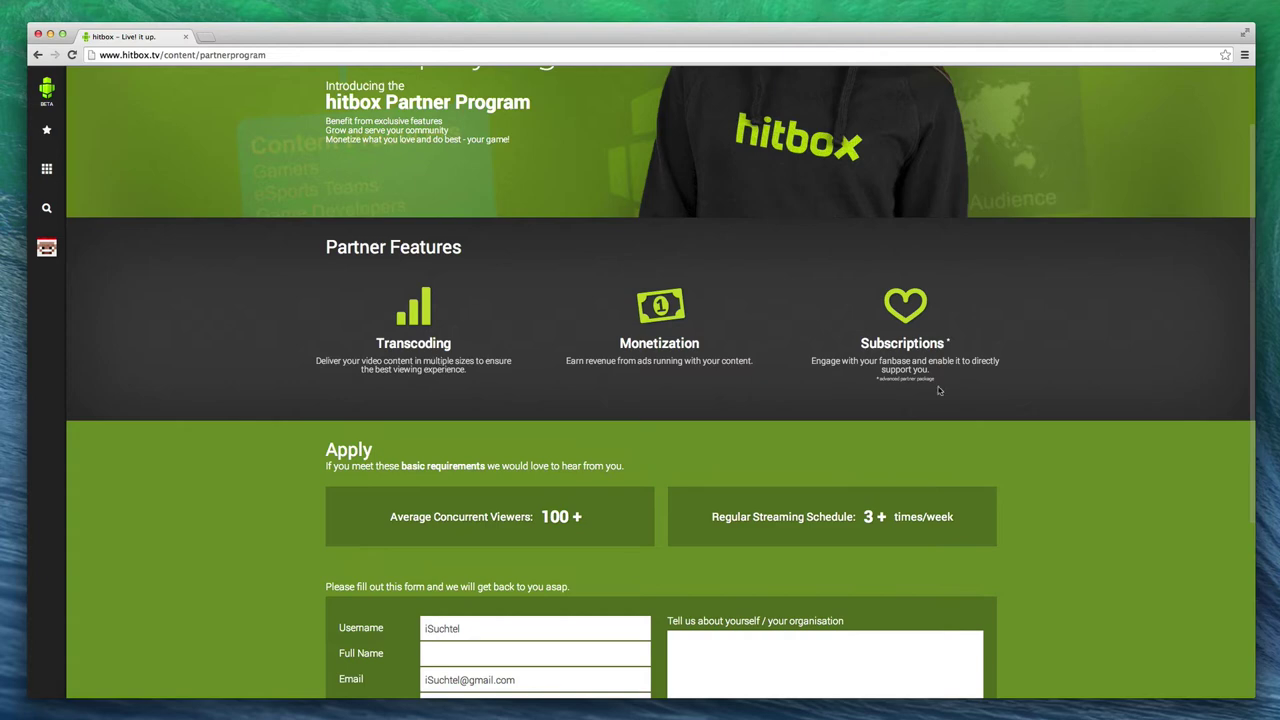
{"action": "scroll", "coordinate": [938, 390], "scroll_direction": "up", "scroll_amount": 2}
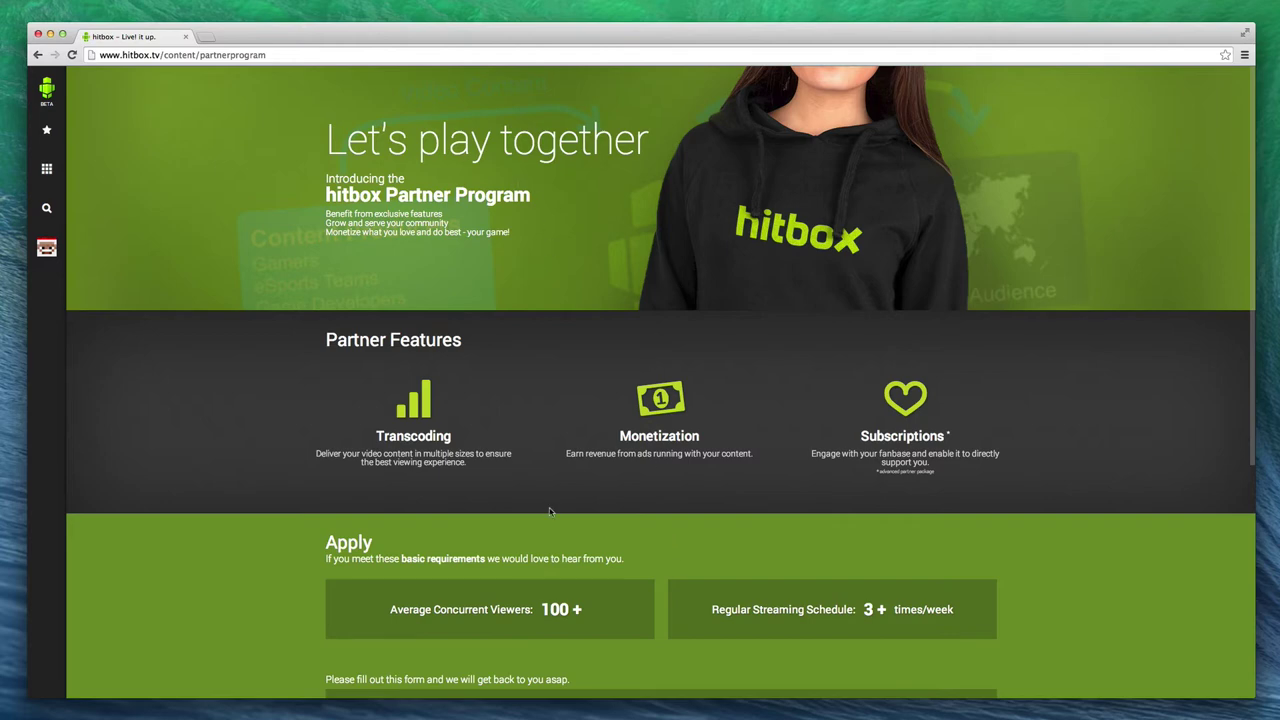
{"action": "scroll", "coordinate": [440, 335], "scroll_direction": "down", "scroll_amount": 1}
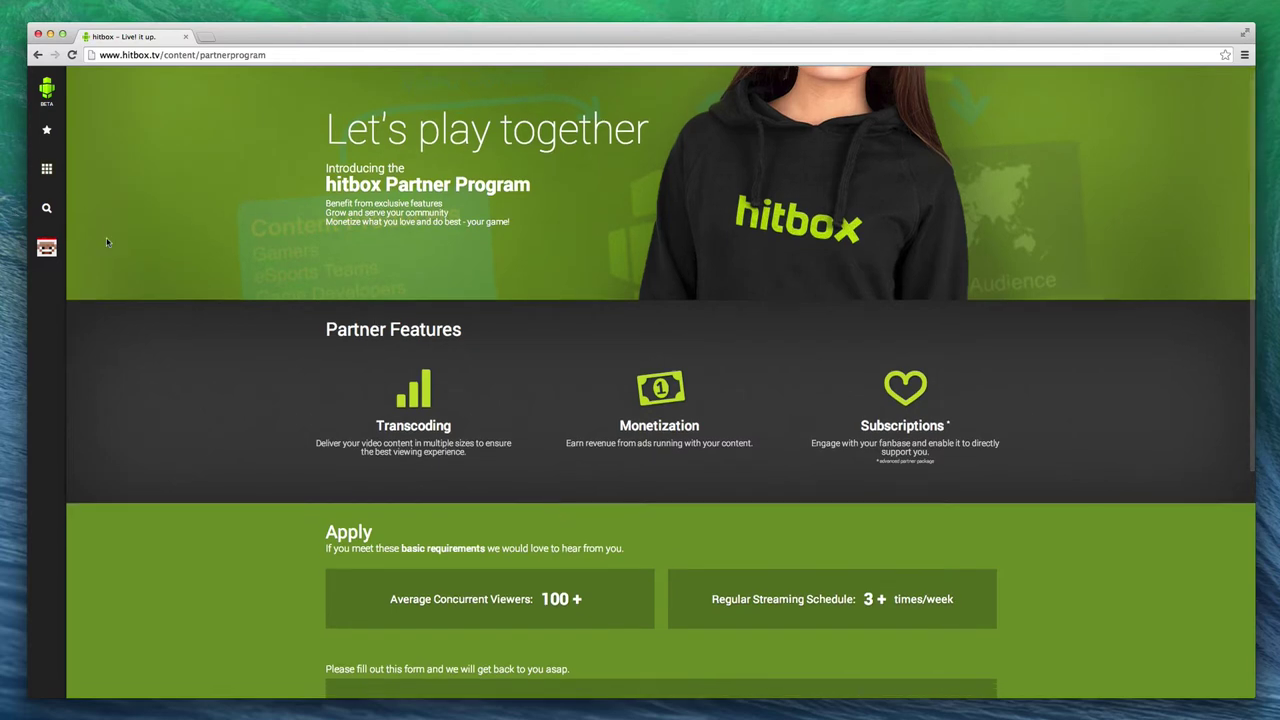
- Go to your own channel page from the sidebar avatar menu
{"action": "left_click", "coordinate": [46, 247]}
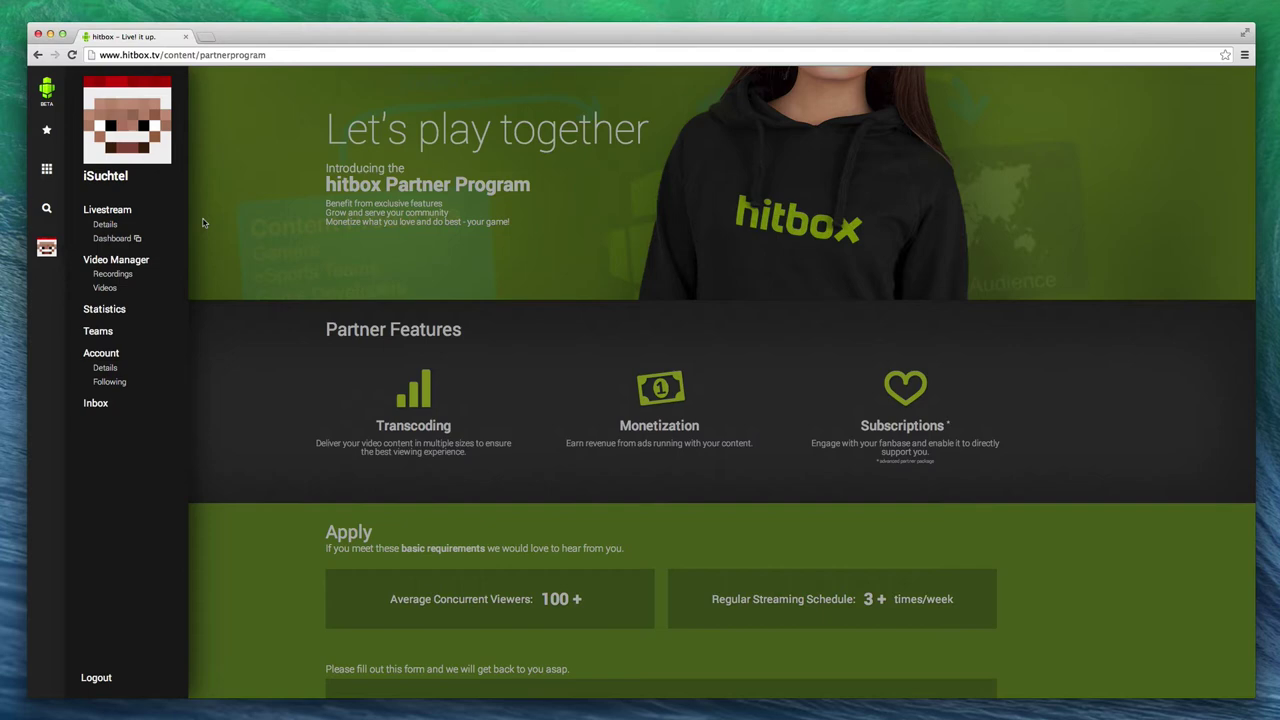
{"action": "left_click", "coordinate": [120, 177]}
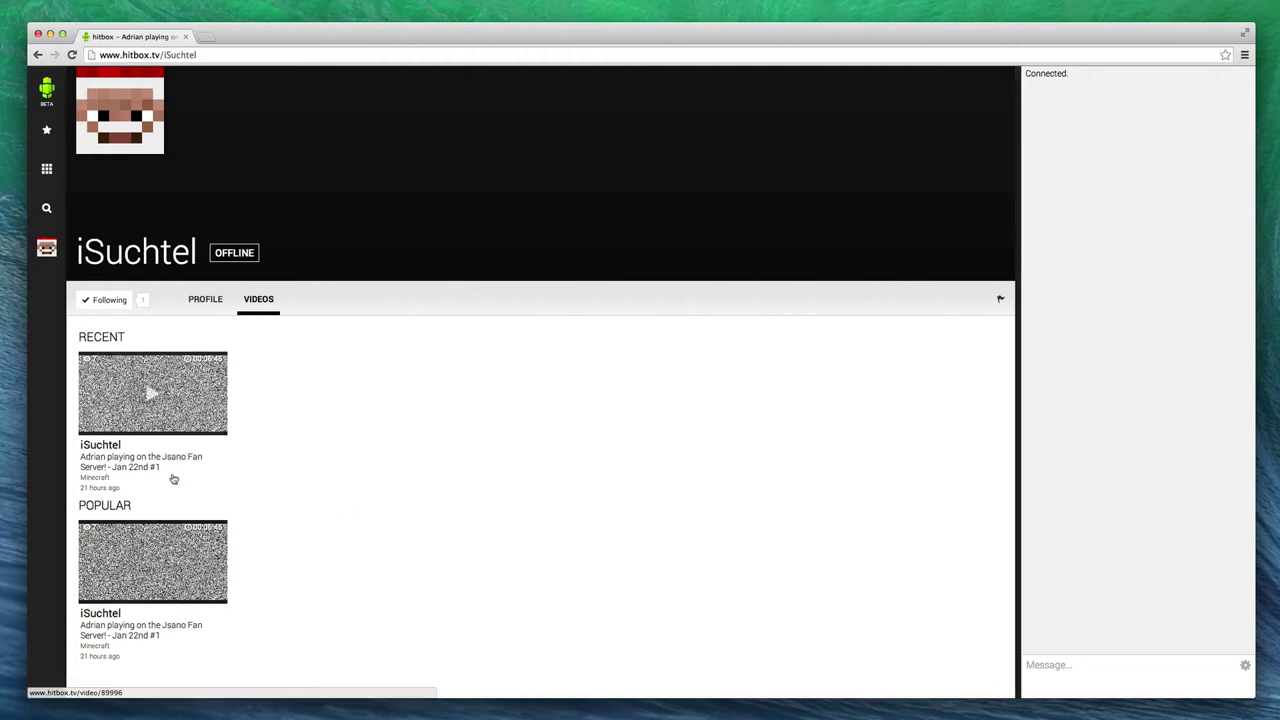
{"action": "mouse_move", "coordinate": [153, 420]}
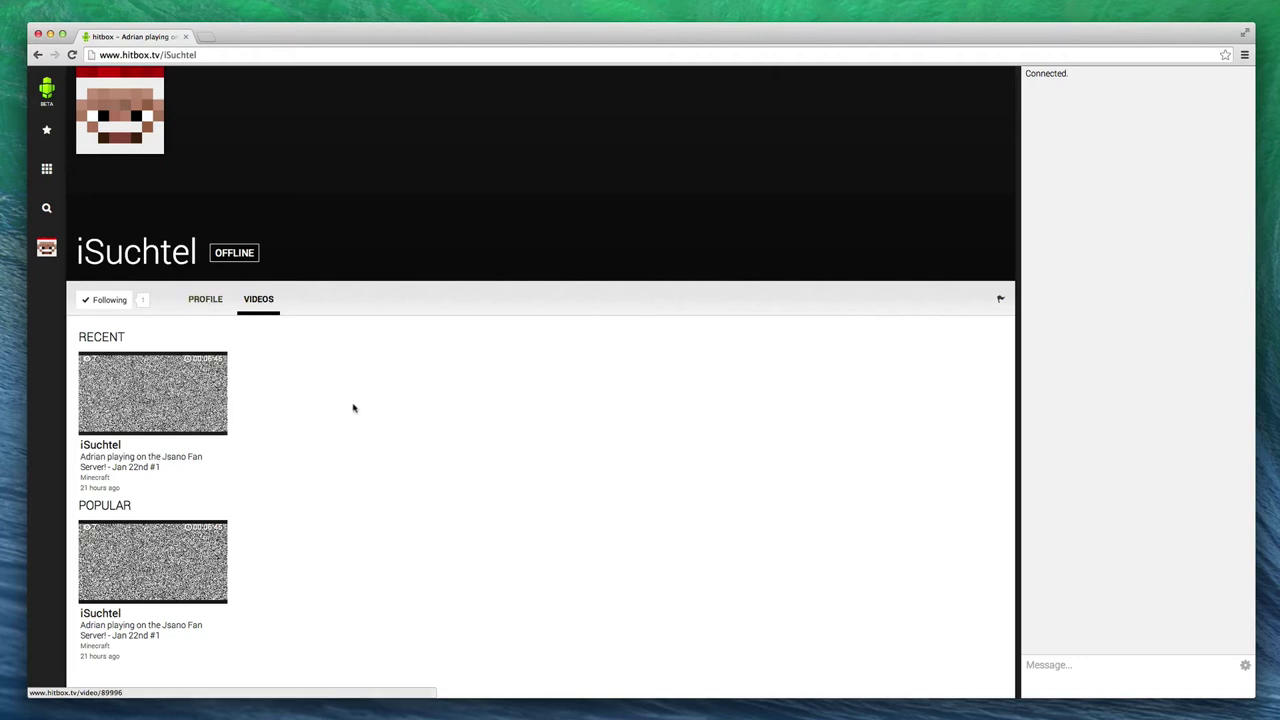
- Show the channel's profile description and bring up the chat display options
{"action": "left_click", "coordinate": [205, 300]}
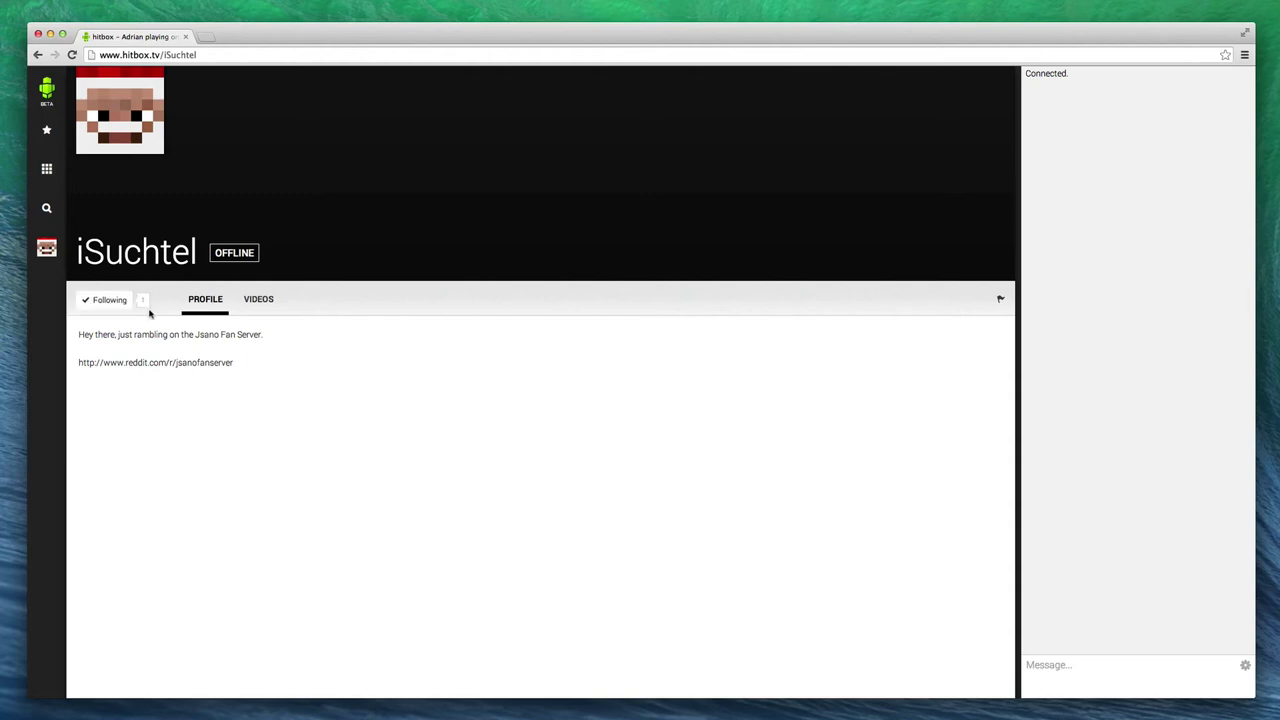
{"action": "left_click", "coordinate": [1068, 660]}
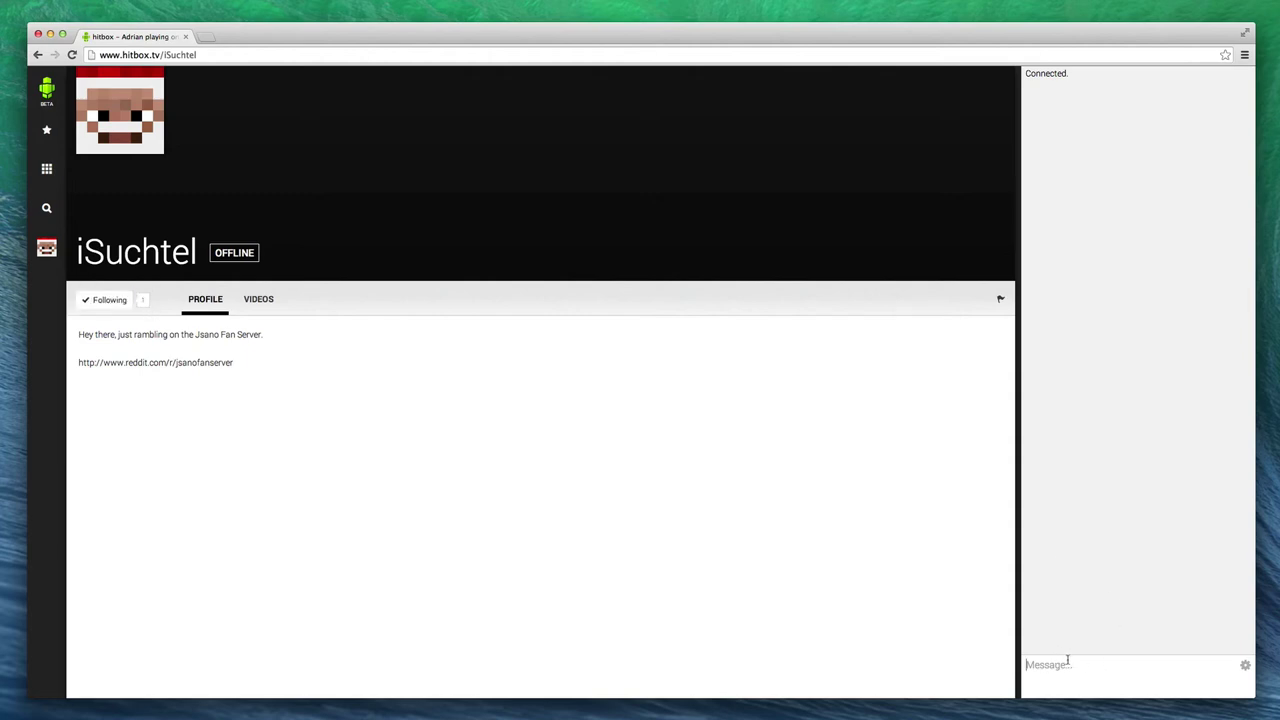
{"action": "left_click", "coordinate": [1244, 666]}
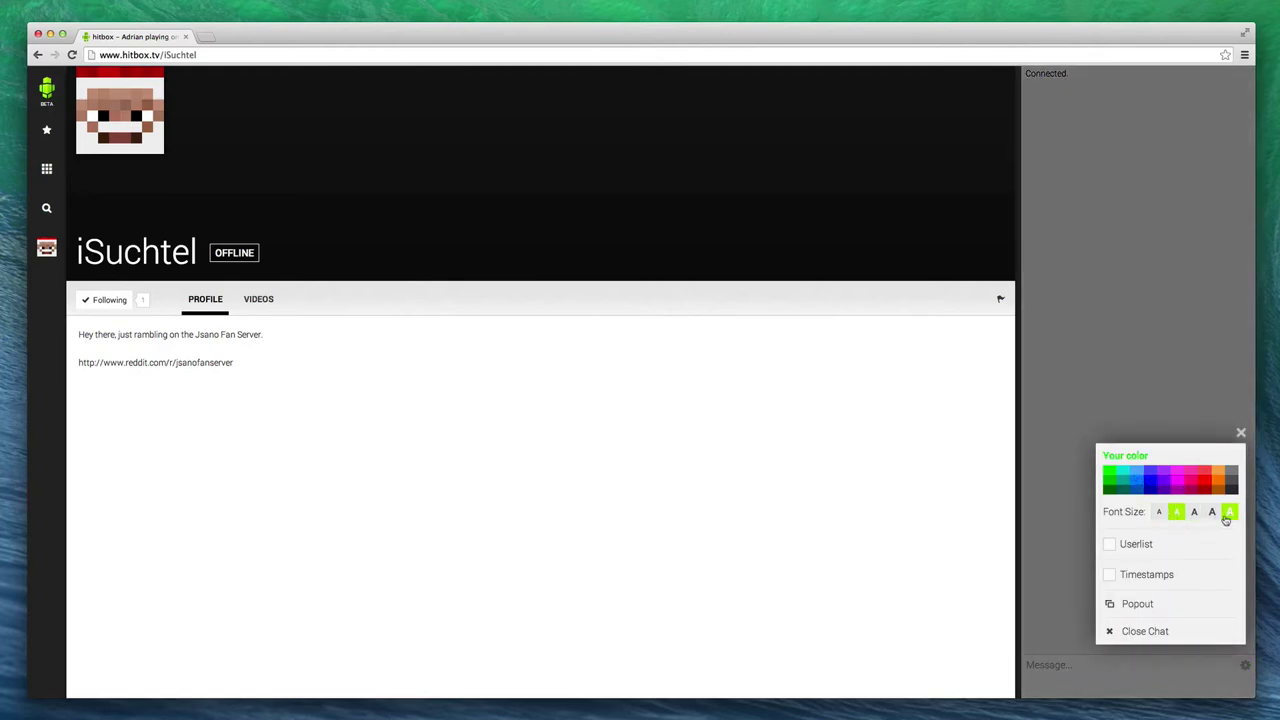
- Toggle chat Userlist and Timestamps on and back off, then open the account menu
{"action": "left_click", "coordinate": [1142, 548]}
{"action": "left_click", "coordinate": [1142, 550]}
{"action": "left_click", "coordinate": [1150, 578]}
{"action": "left_click", "coordinate": [1148, 580]}
{"action": "left_click", "coordinate": [1240, 433]}
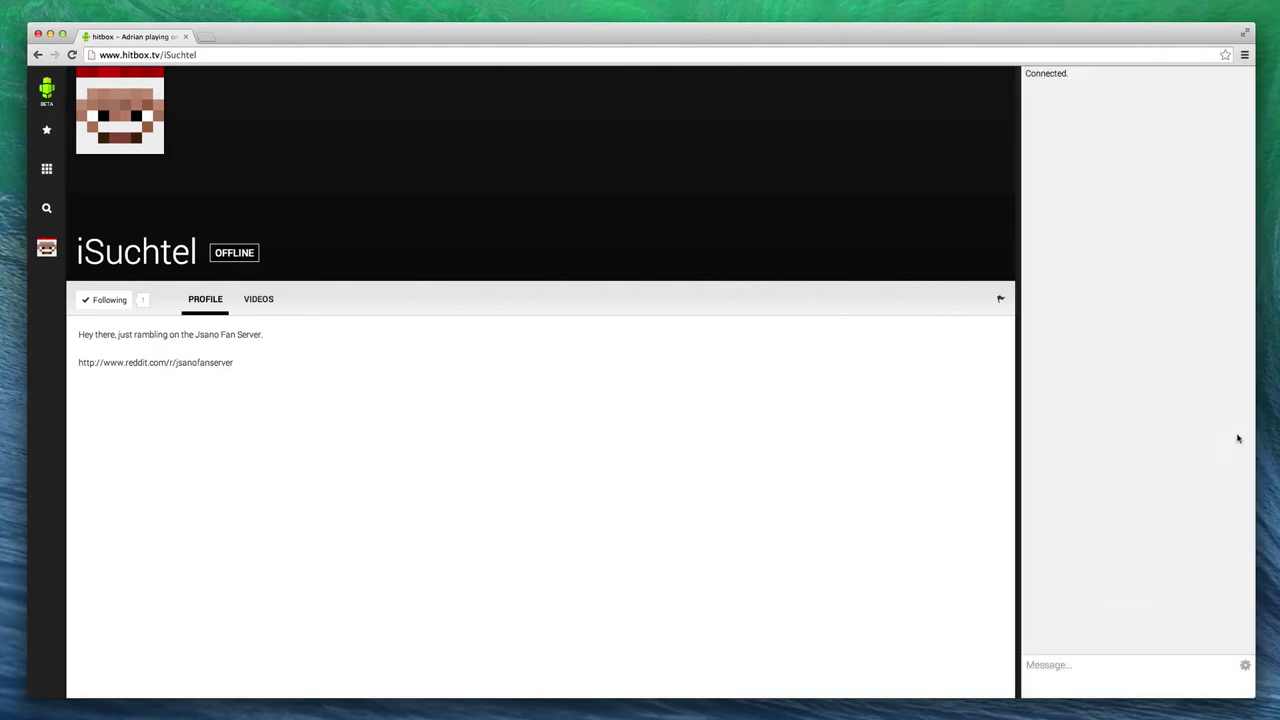
{"action": "left_click", "coordinate": [46, 252]}
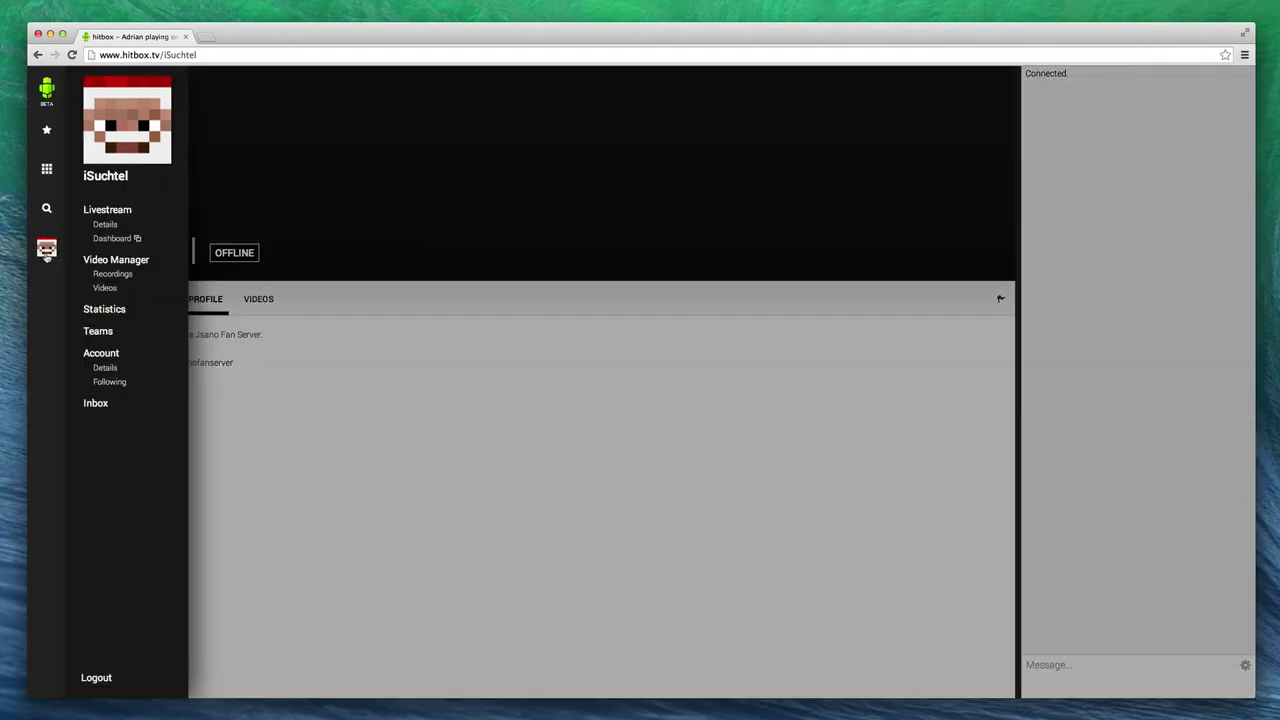
- Open livestream settings, toggle Visibility off and back on, and keep Delay at none
{"action": "left_click", "coordinate": [112, 211]}
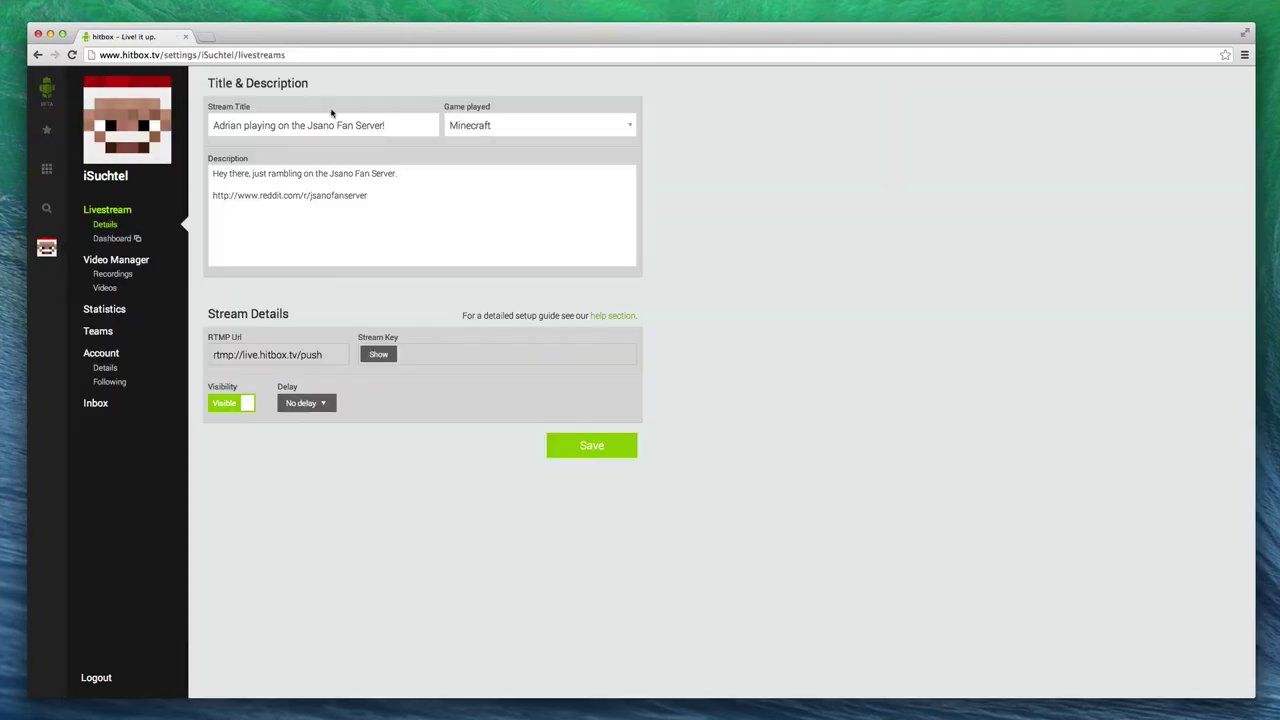
{"action": "left_click", "coordinate": [310, 125]}
{"action": "left_click", "coordinate": [249, 406]}
{"action": "left_click", "coordinate": [247, 407]}
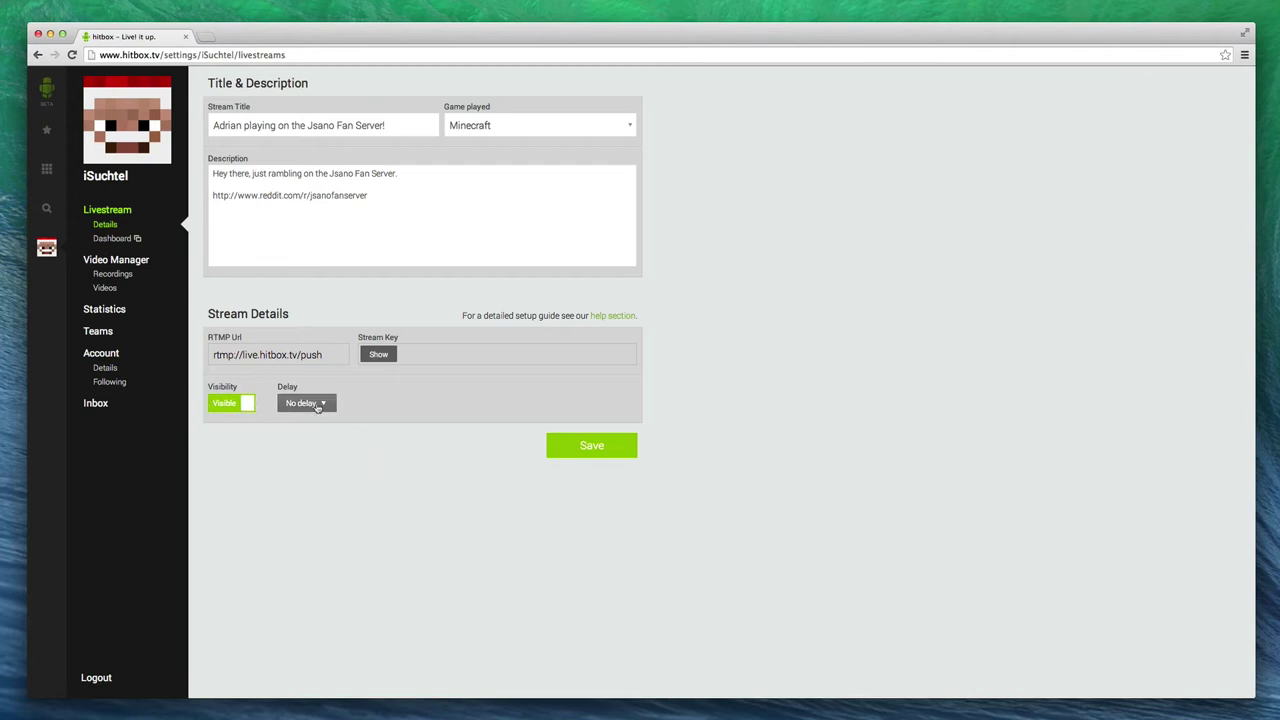
{"action": "left_click", "coordinate": [319, 407]}
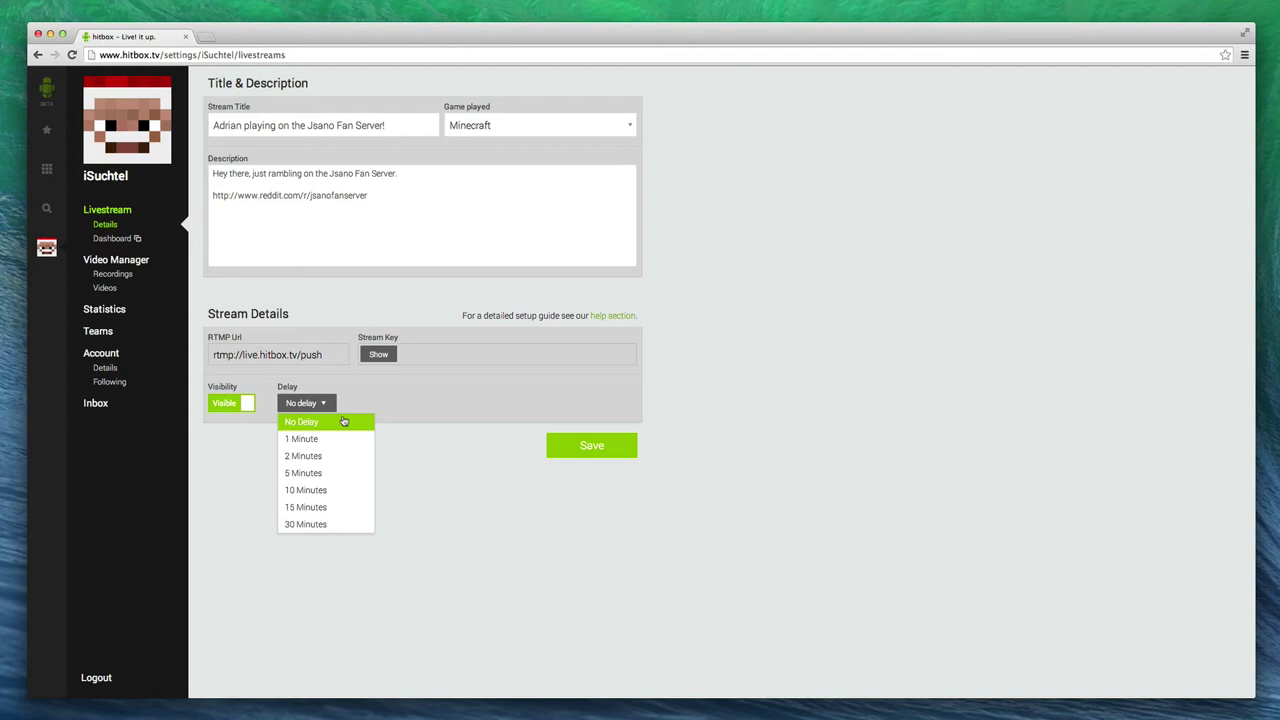
{"action": "left_click", "coordinate": [421, 466]}
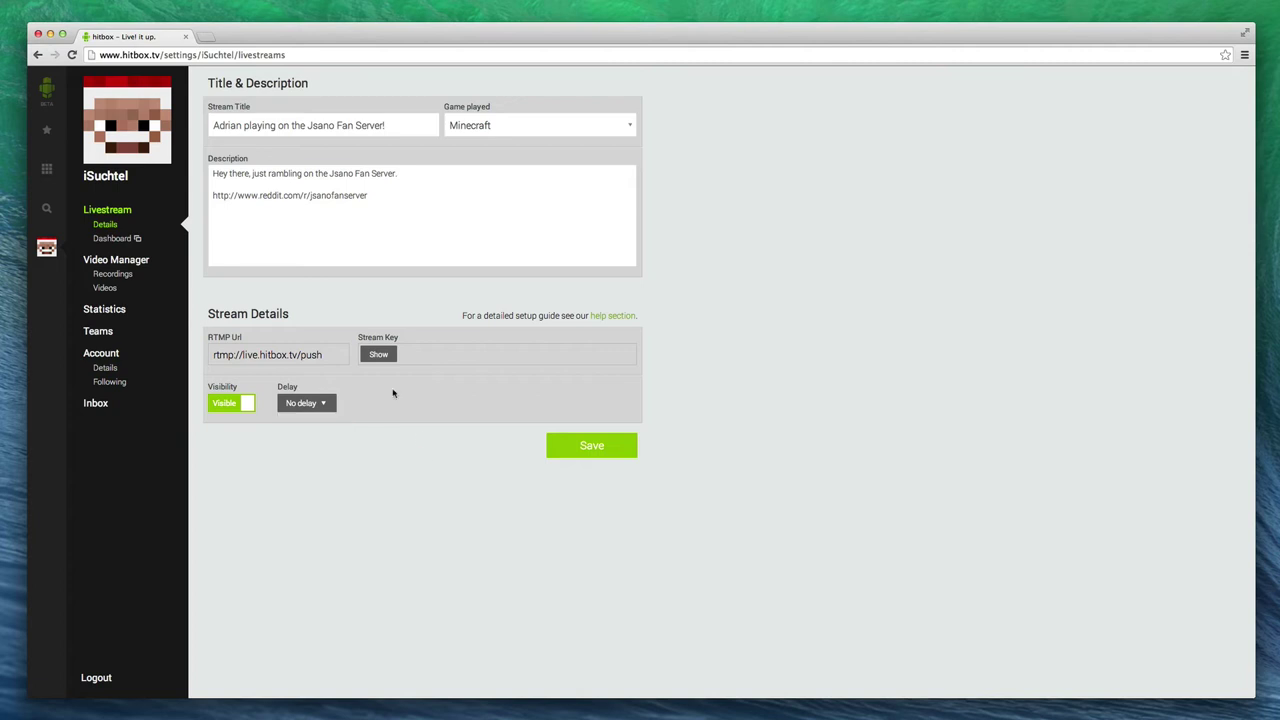
{"action": "left_click", "coordinate": [112, 238]}
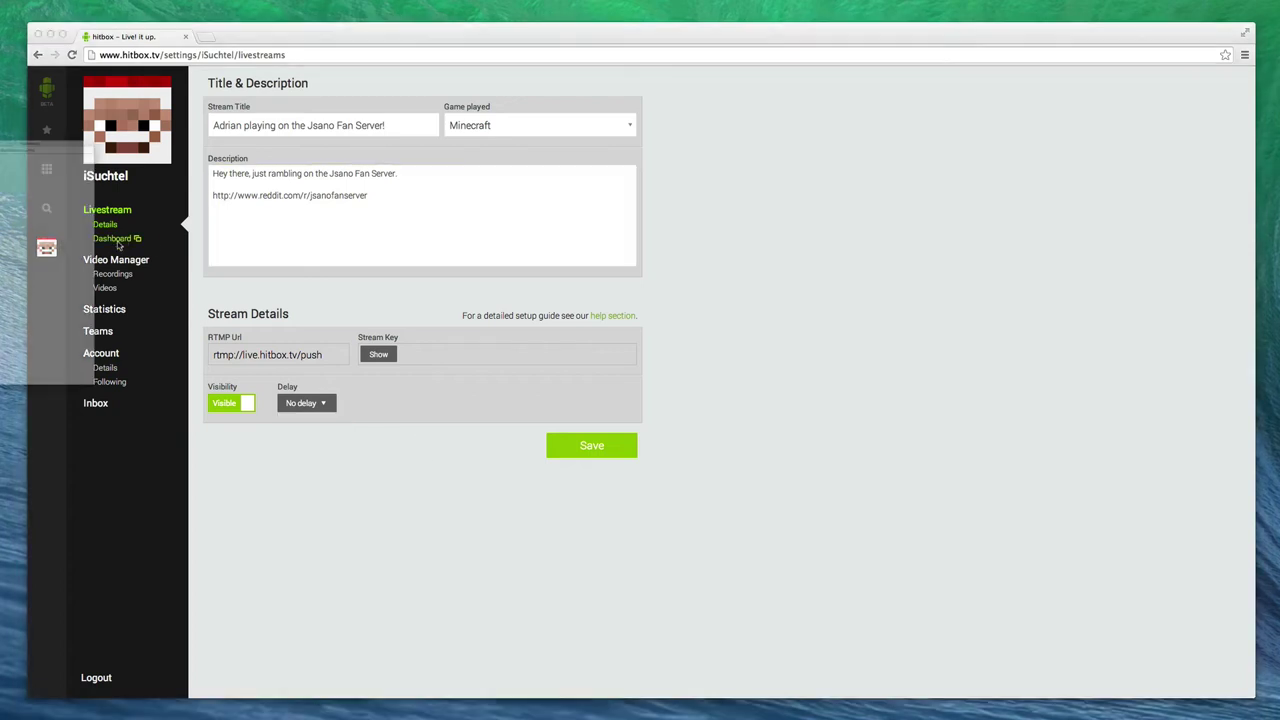
{"action": "left_click_drag", "start_coordinate": [67, 22], "coordinate": [904, 76]}
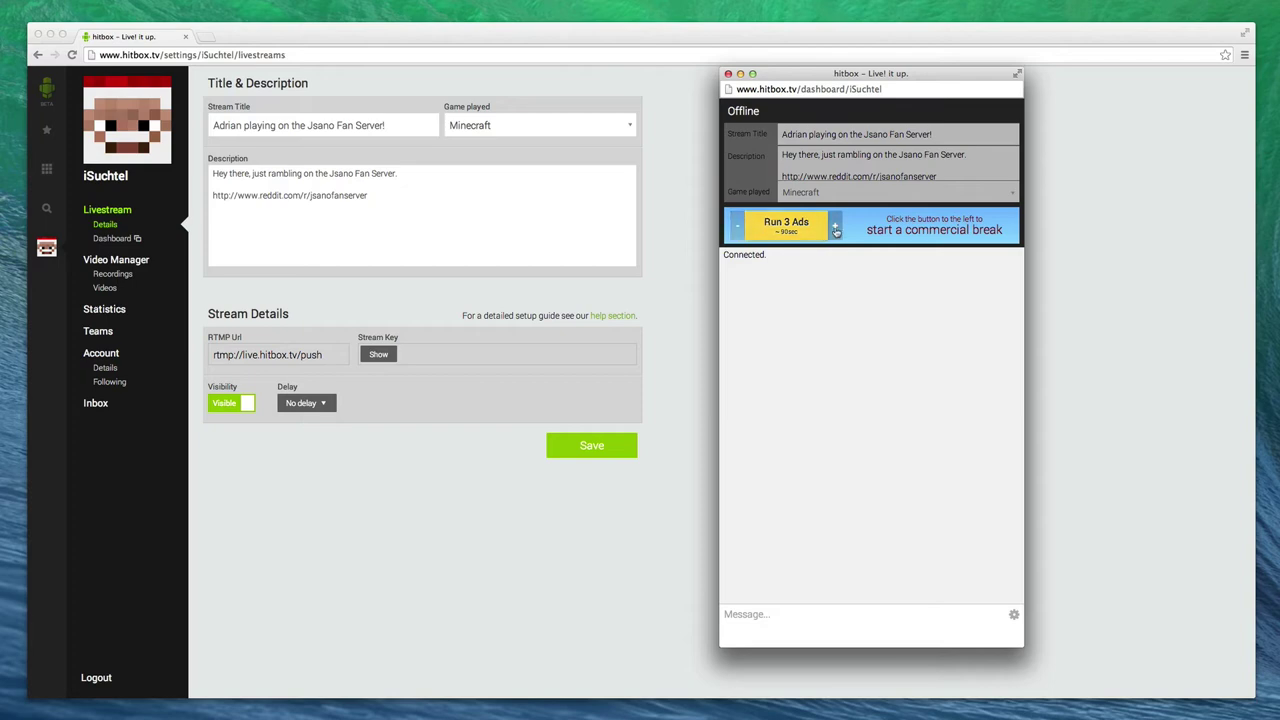
{"action": "left_click", "coordinate": [836, 227]}
{"action": "left_click", "coordinate": [837, 228]}
{"action": "left_click", "coordinate": [837, 228]}
{"action": "left_click", "coordinate": [837, 228]}
{"action": "left_click", "coordinate": [837, 228]}
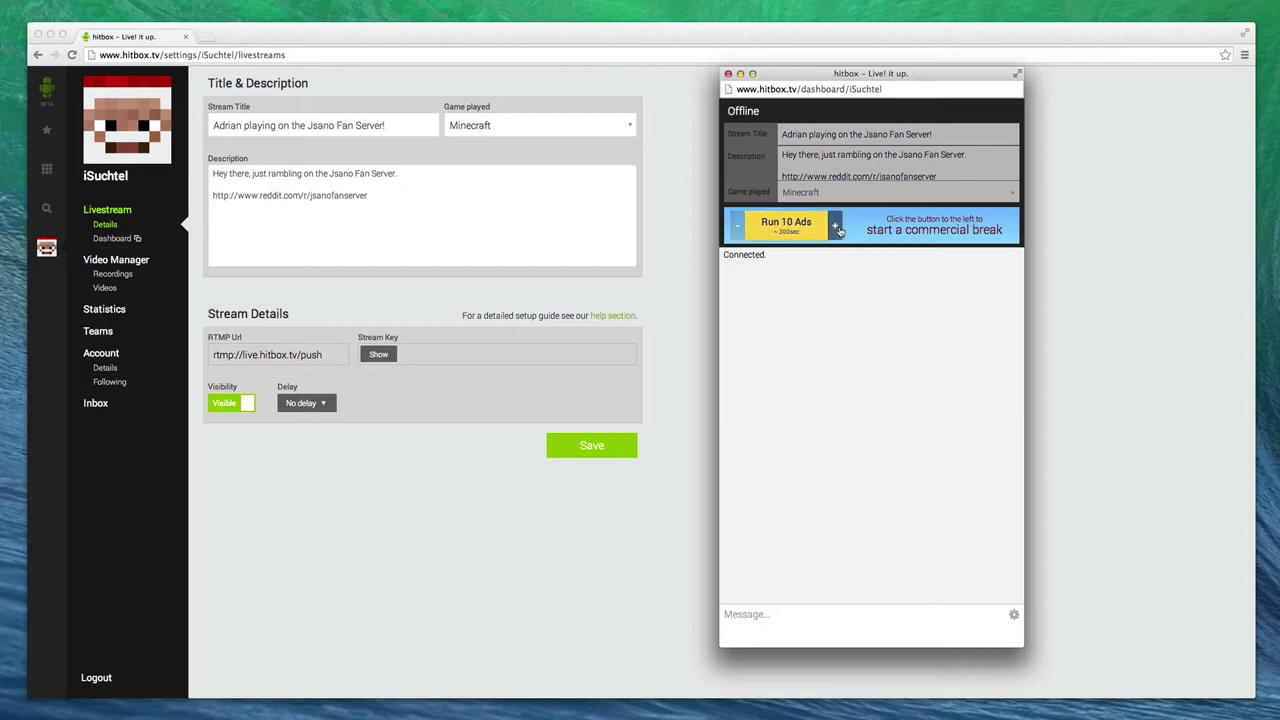
{"action": "left_click", "coordinate": [736, 228]}
{"action": "left_click", "coordinate": [736, 228]}
{"action": "left_click", "coordinate": [736, 228]}
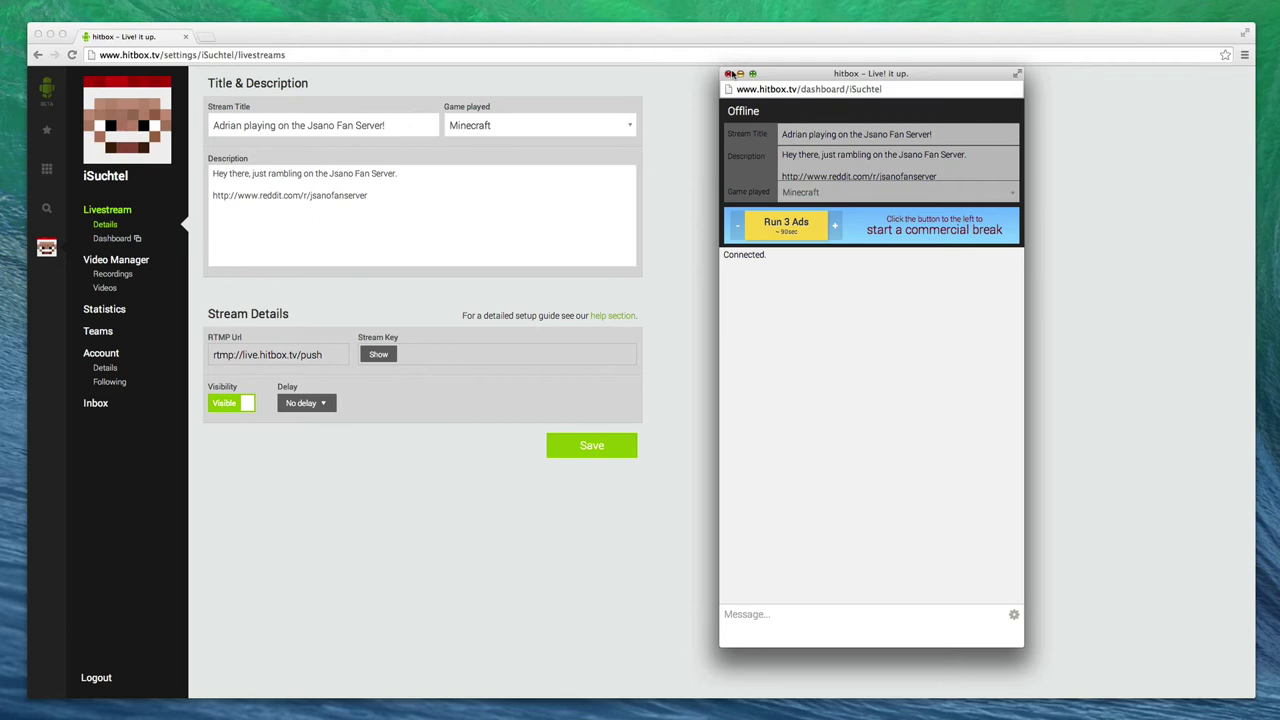
{"action": "left_click", "coordinate": [728, 74]}
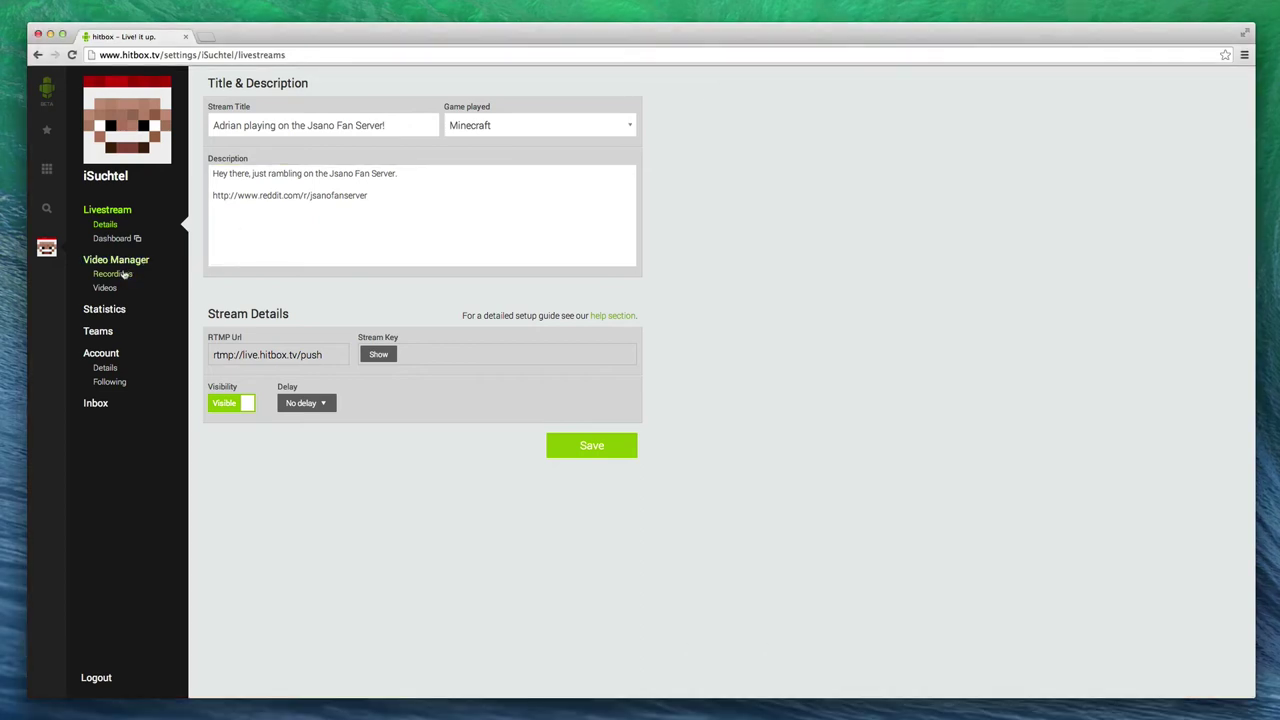
- Review the saved Minecraft recording under Recordings, then switch to the Videos list
{"action": "left_click", "coordinate": [125, 261]}
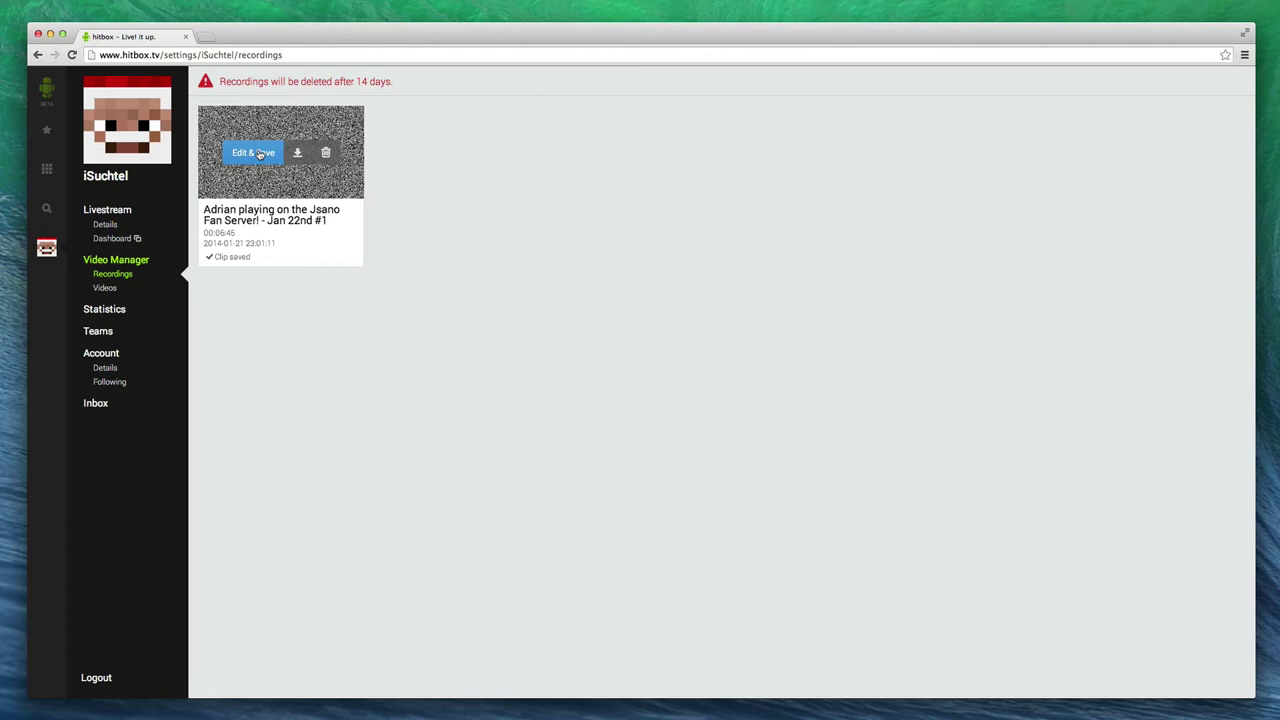
{"action": "left_click", "coordinate": [105, 288]}
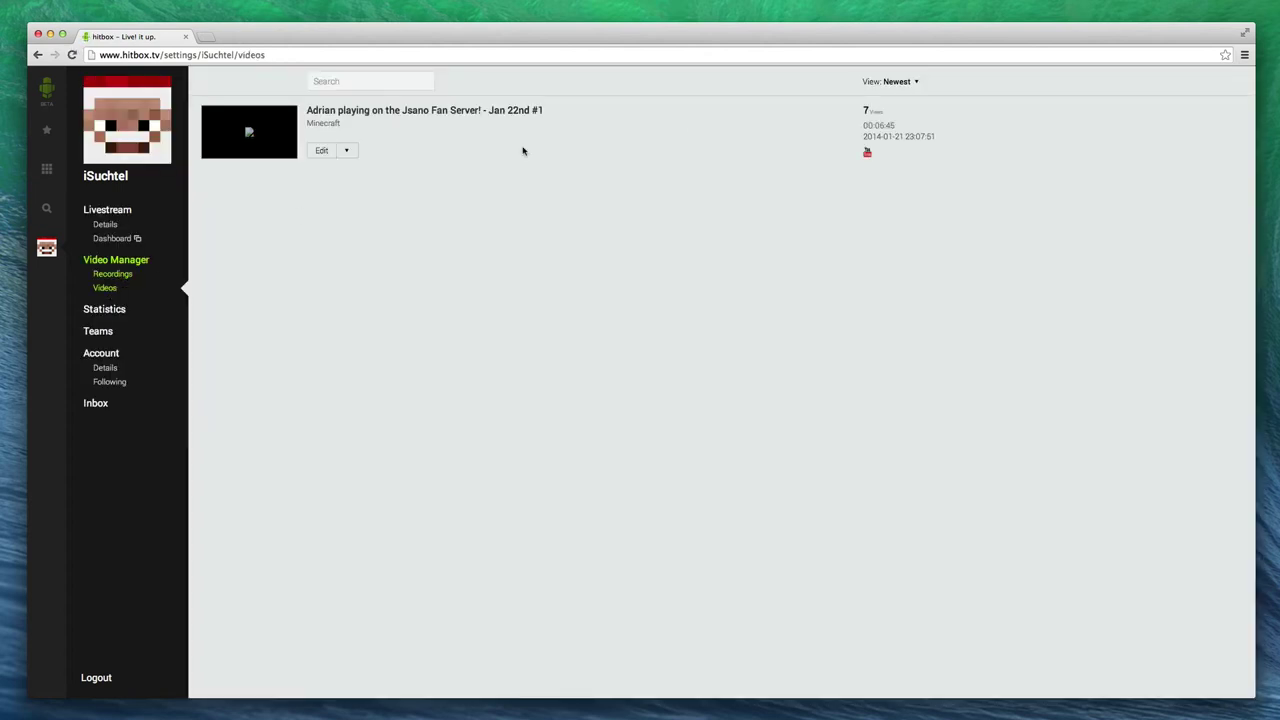
{"action": "left_click", "coordinate": [518, 111]}
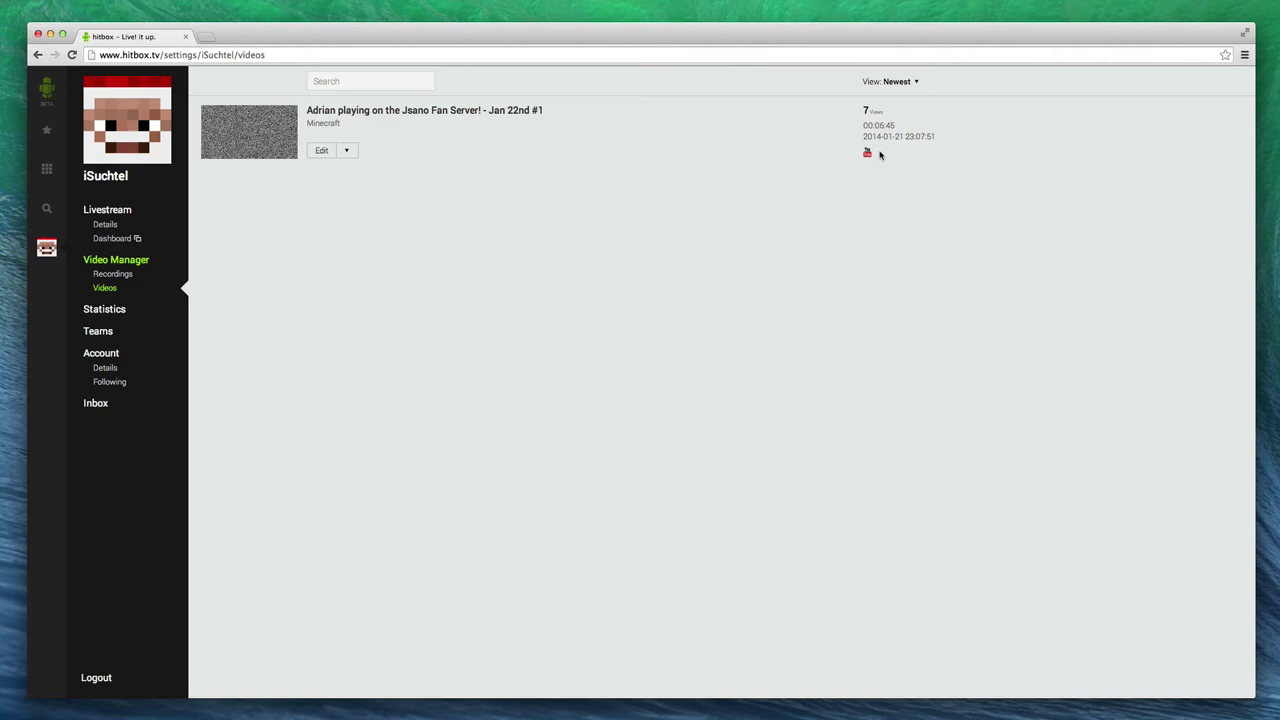
{"action": "left_click", "coordinate": [118, 311]}
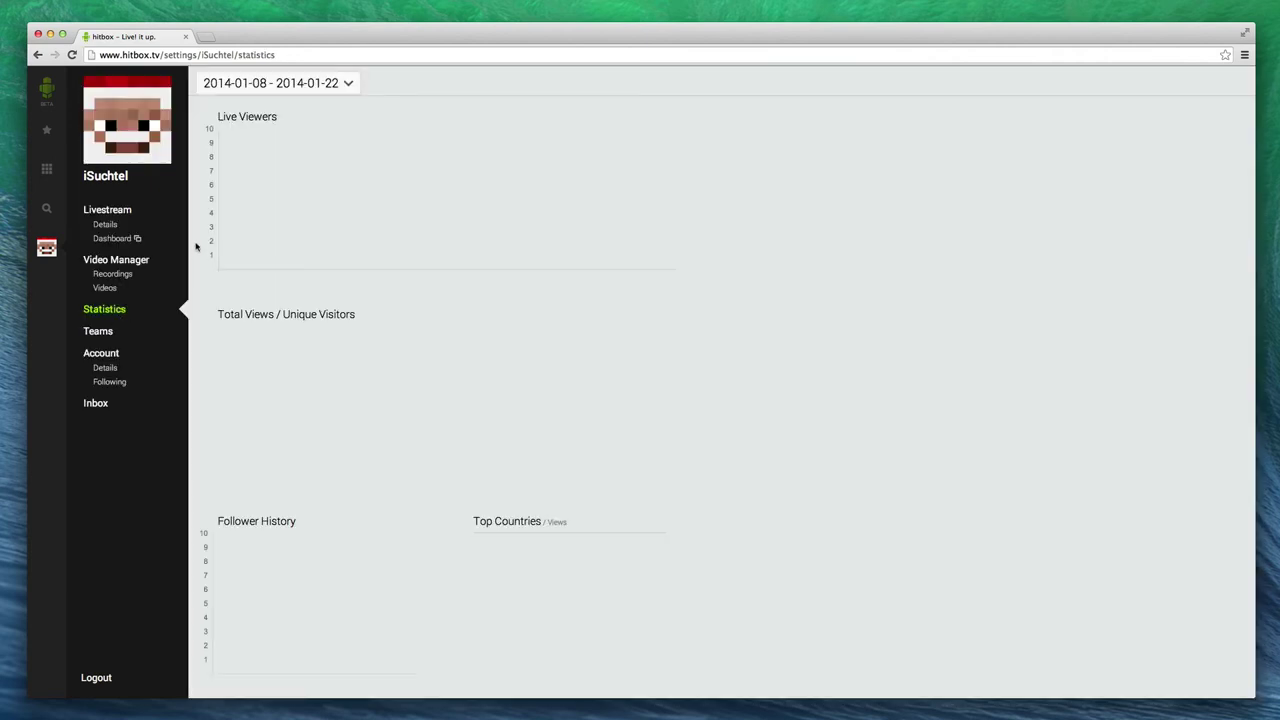
- Apply a date range to the statistics, review the charts, then go to Teams
{"action": "left_click", "coordinate": [332, 85]}
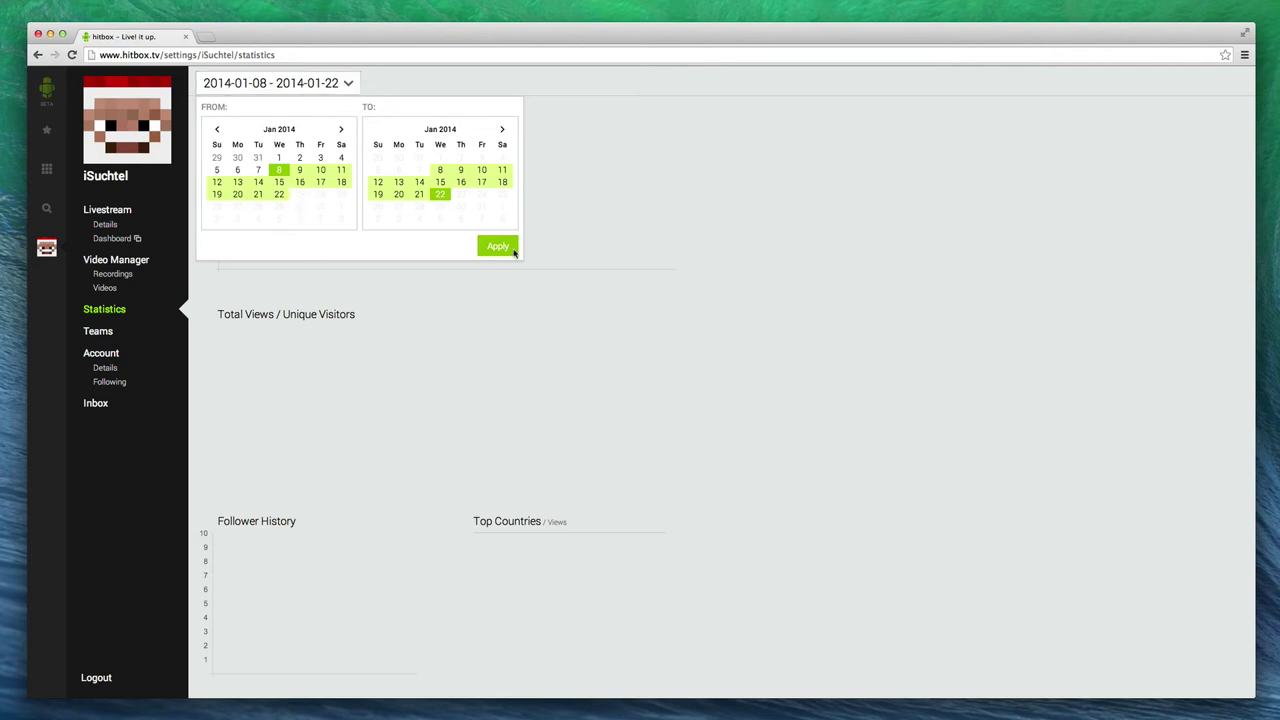
{"action": "left_click", "coordinate": [891, 213]}
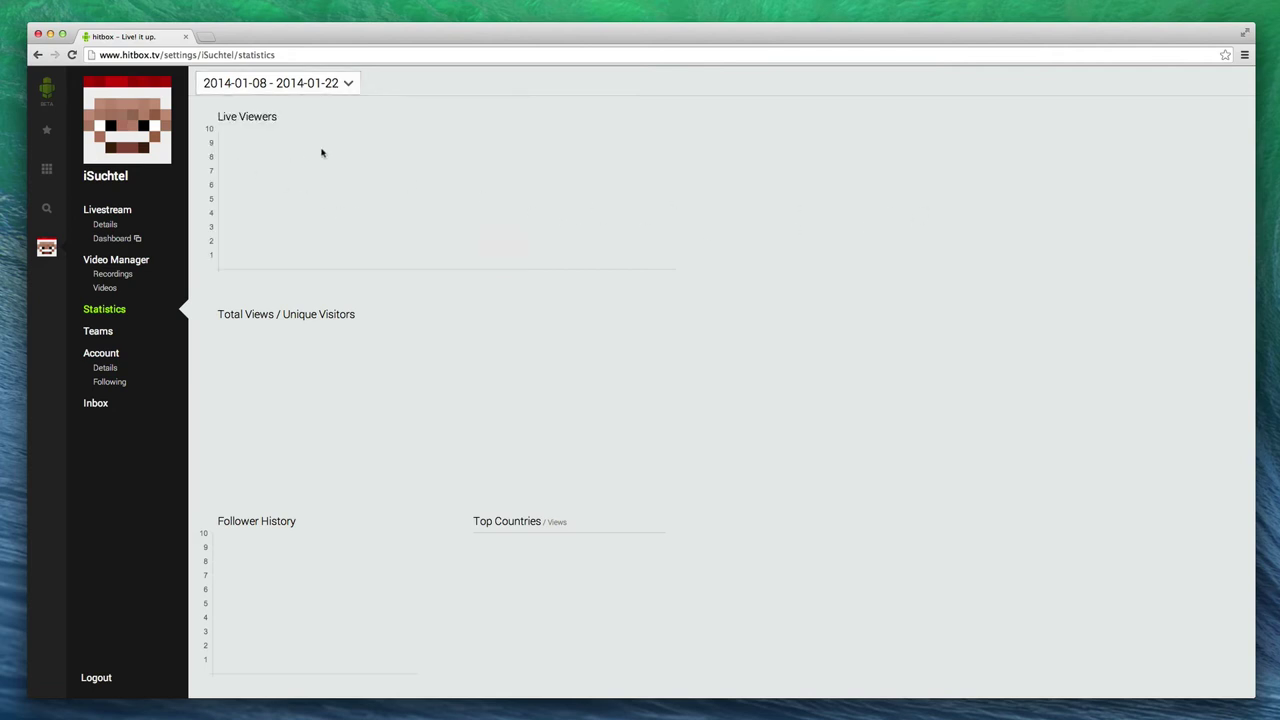
{"action": "scroll", "coordinate": [343, 406], "scroll_direction": "down", "scroll_amount": 2}
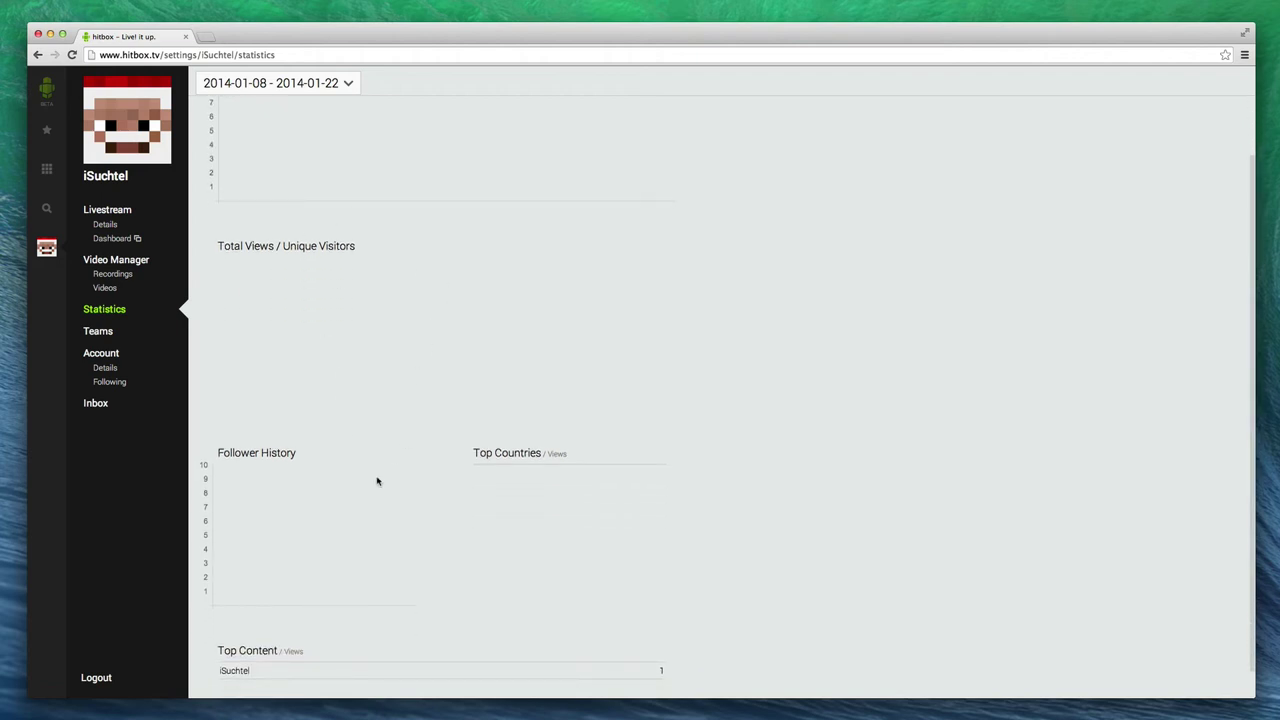
{"action": "scroll", "coordinate": [362, 480], "scroll_direction": "down", "scroll_amount": 1}
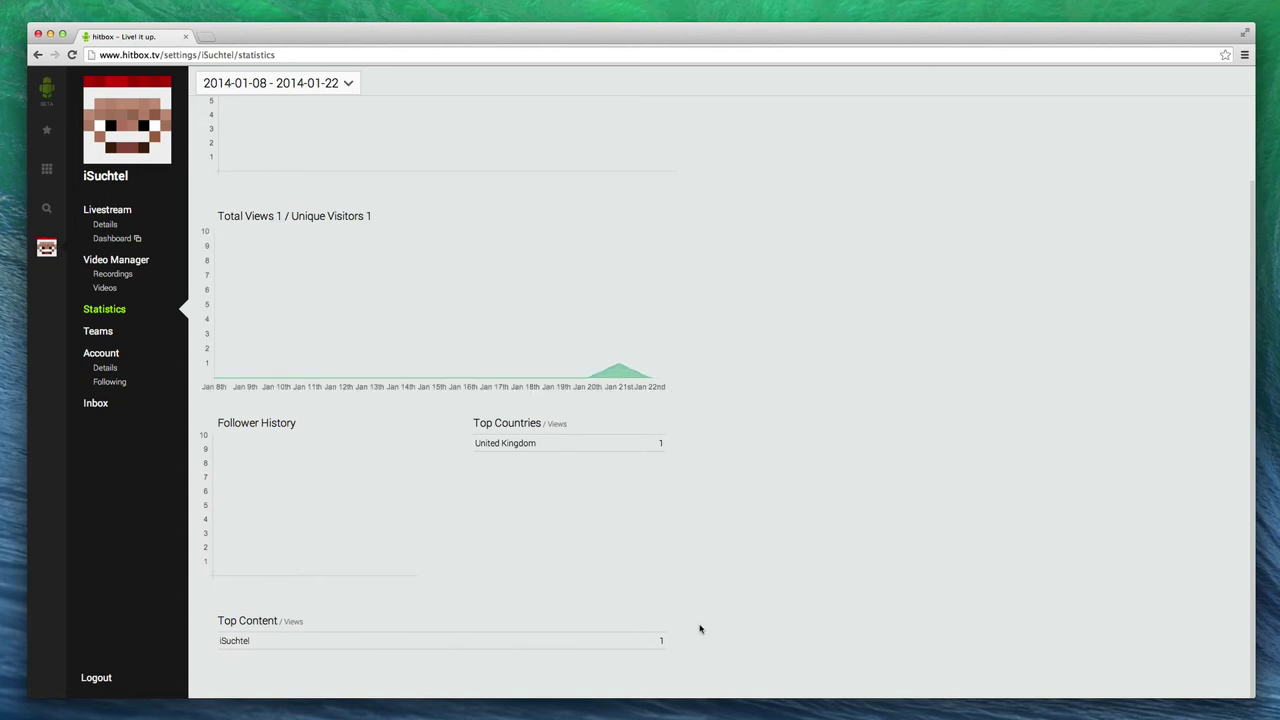
{"action": "scroll", "coordinate": [1070, 478], "scroll_direction": "up", "scroll_amount": 3}
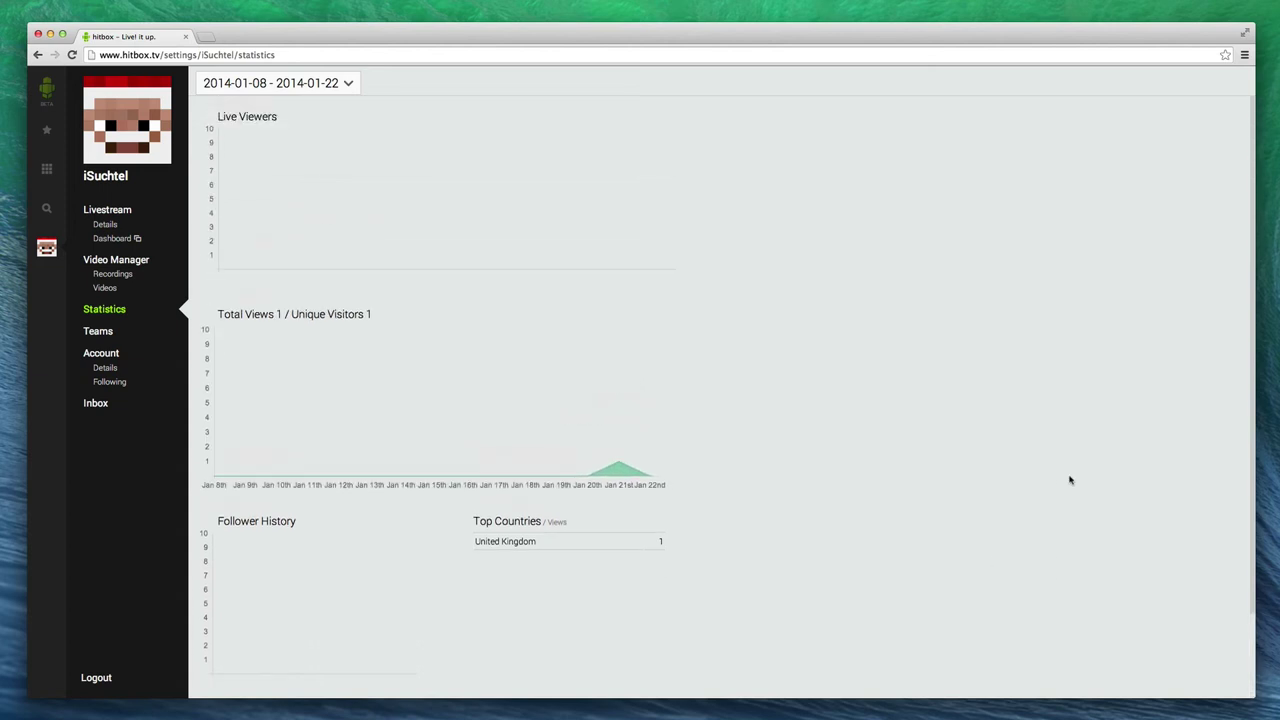
{"action": "left_click", "coordinate": [100, 331]}
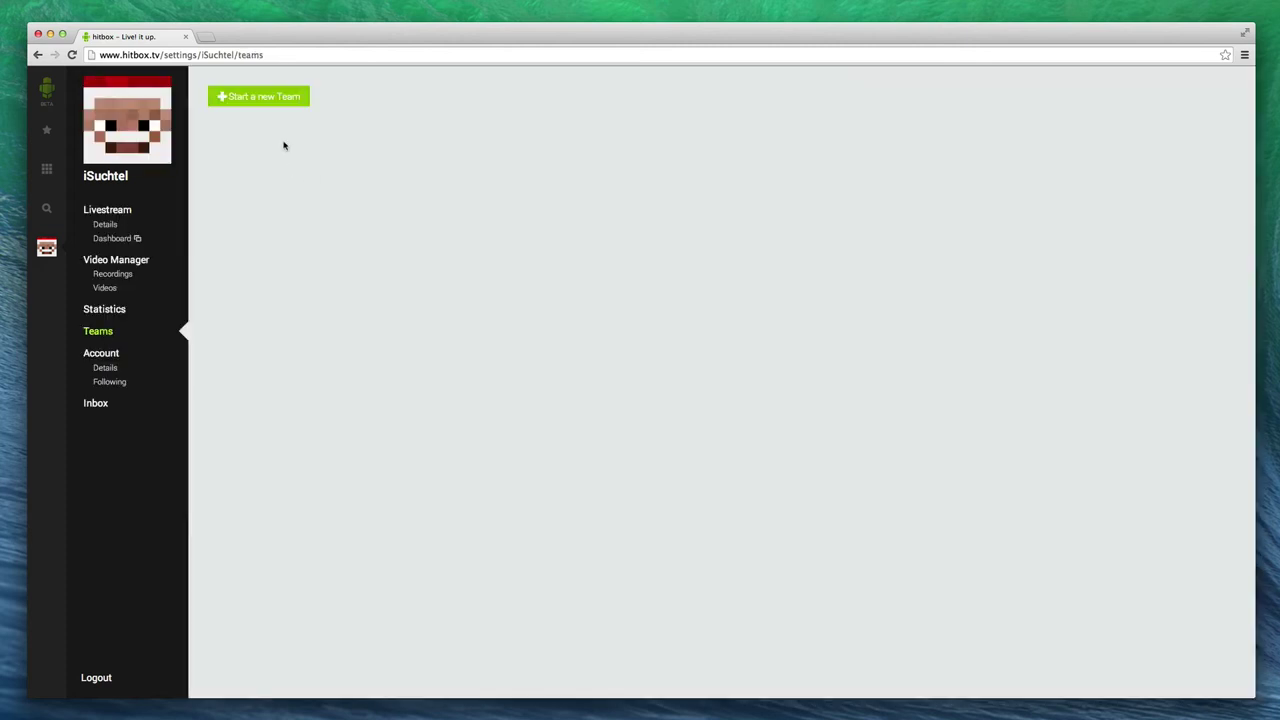
- Start a new team and place the cursor in the Invite Members field
{"action": "left_click", "coordinate": [286, 100]}
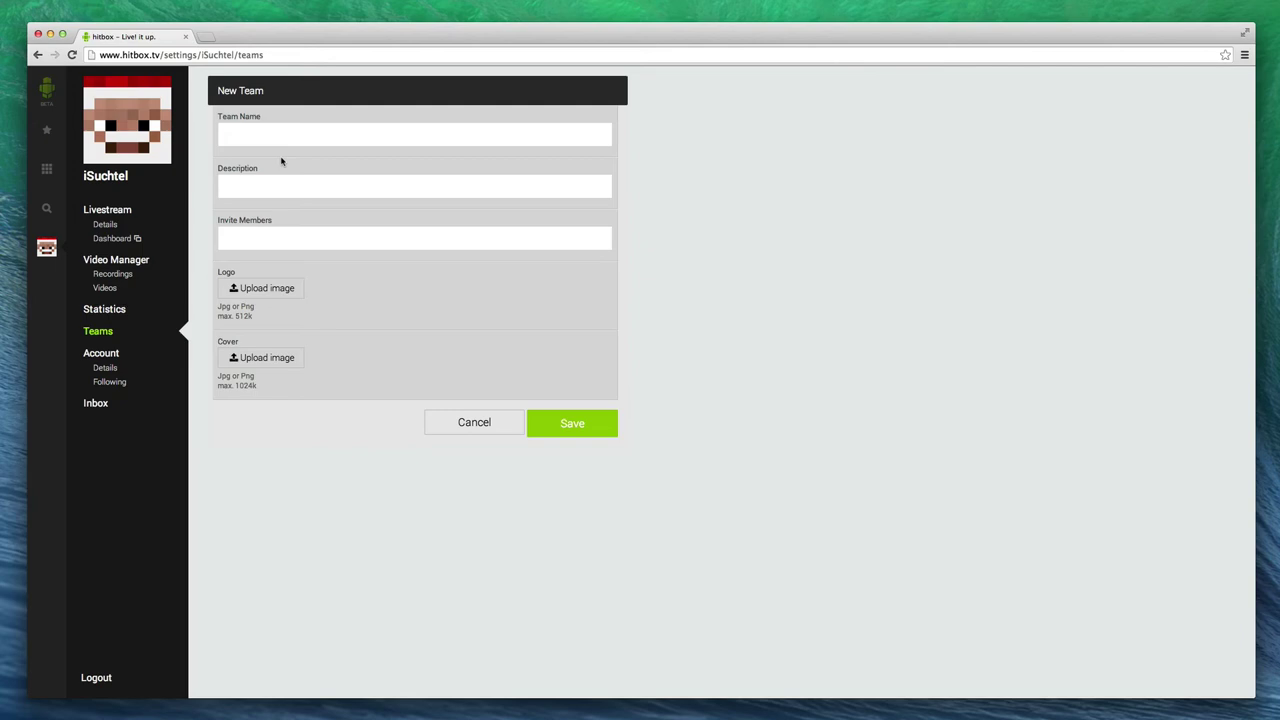
{"action": "left_click", "coordinate": [249, 234]}
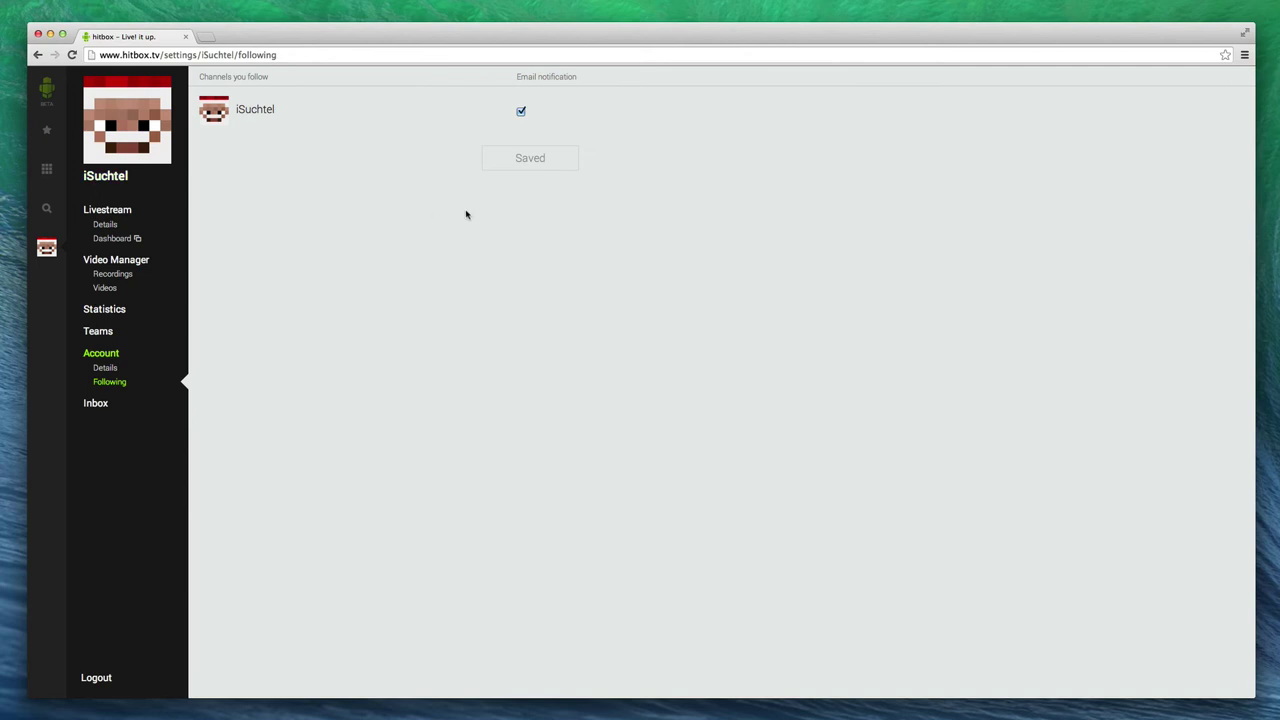
- Check the account's Inbox messages
{"action": "left_click", "coordinate": [104, 408]}
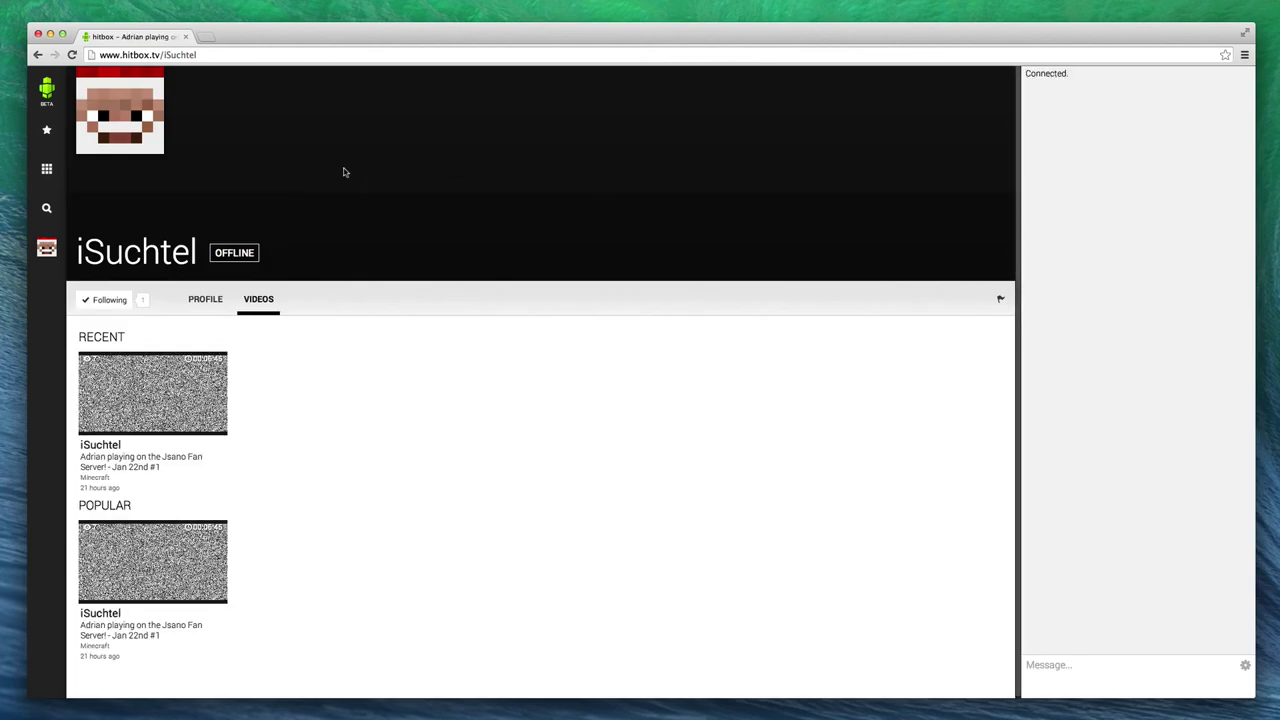
- Open the account side panel and close it again
{"action": "left_click", "coordinate": [47, 250]}
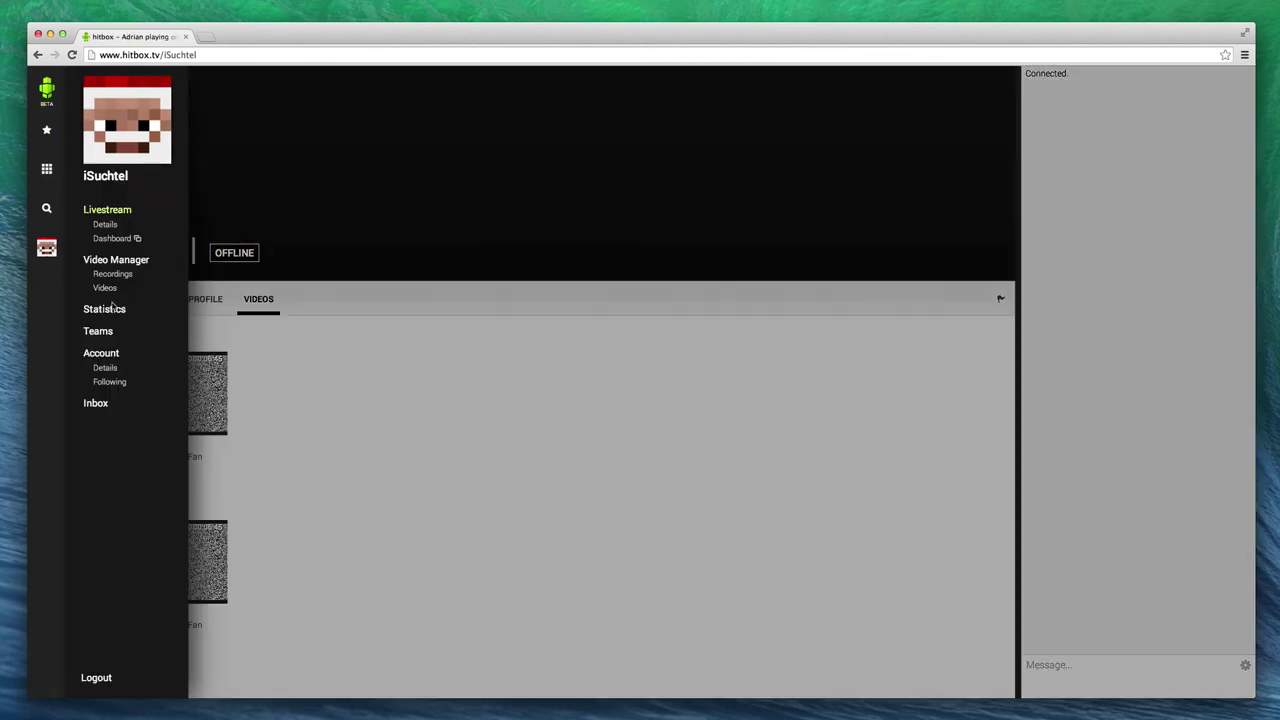
{"action": "left_click", "coordinate": [554, 420]}
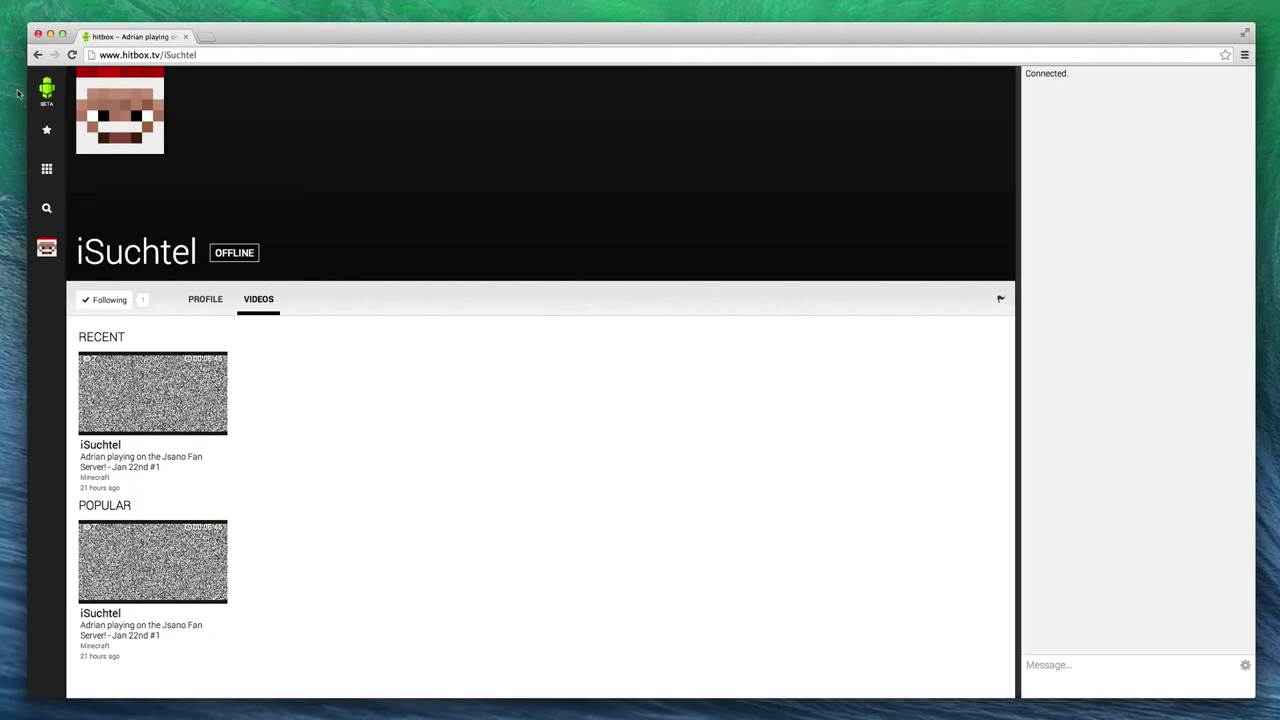
- From the home page, browse streams by game and open the Minecraft game listing
{"action": "left_click", "coordinate": [52, 105]}
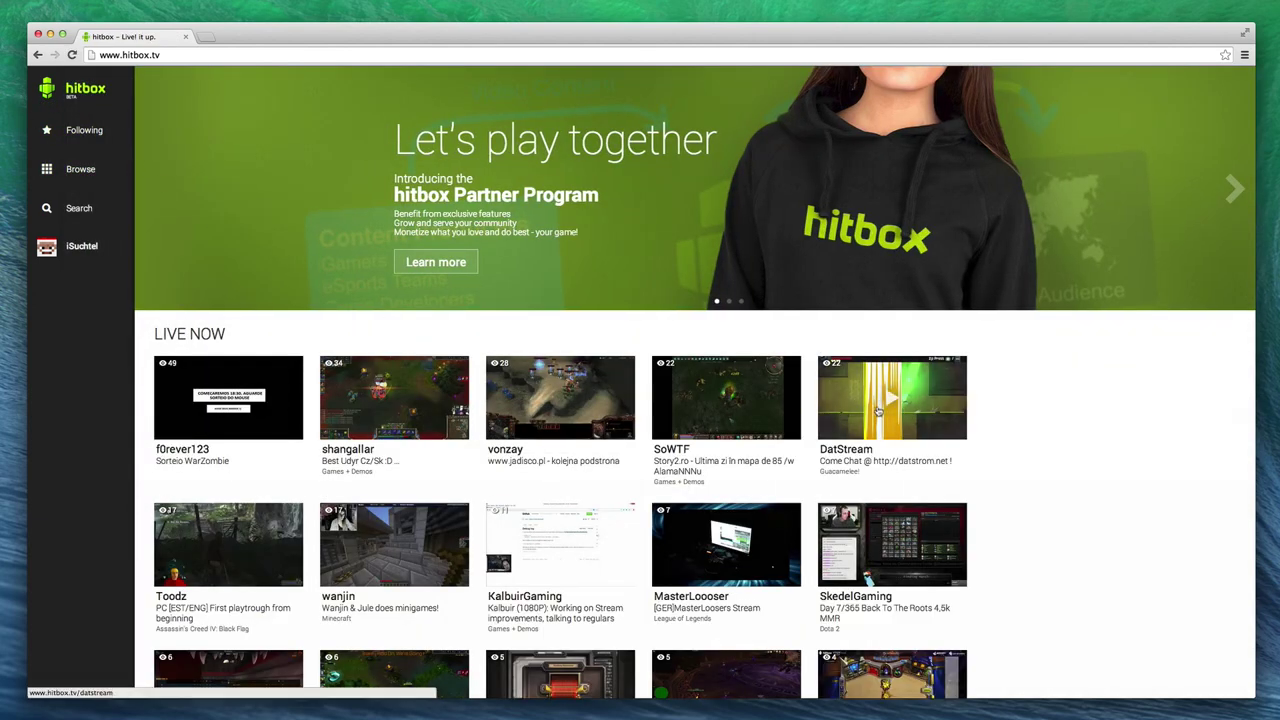
{"action": "scroll", "coordinate": [870, 410], "scroll_direction": "down", "scroll_amount": 2}
{"action": "scroll", "coordinate": [1089, 457], "scroll_direction": "down", "scroll_amount": 1}
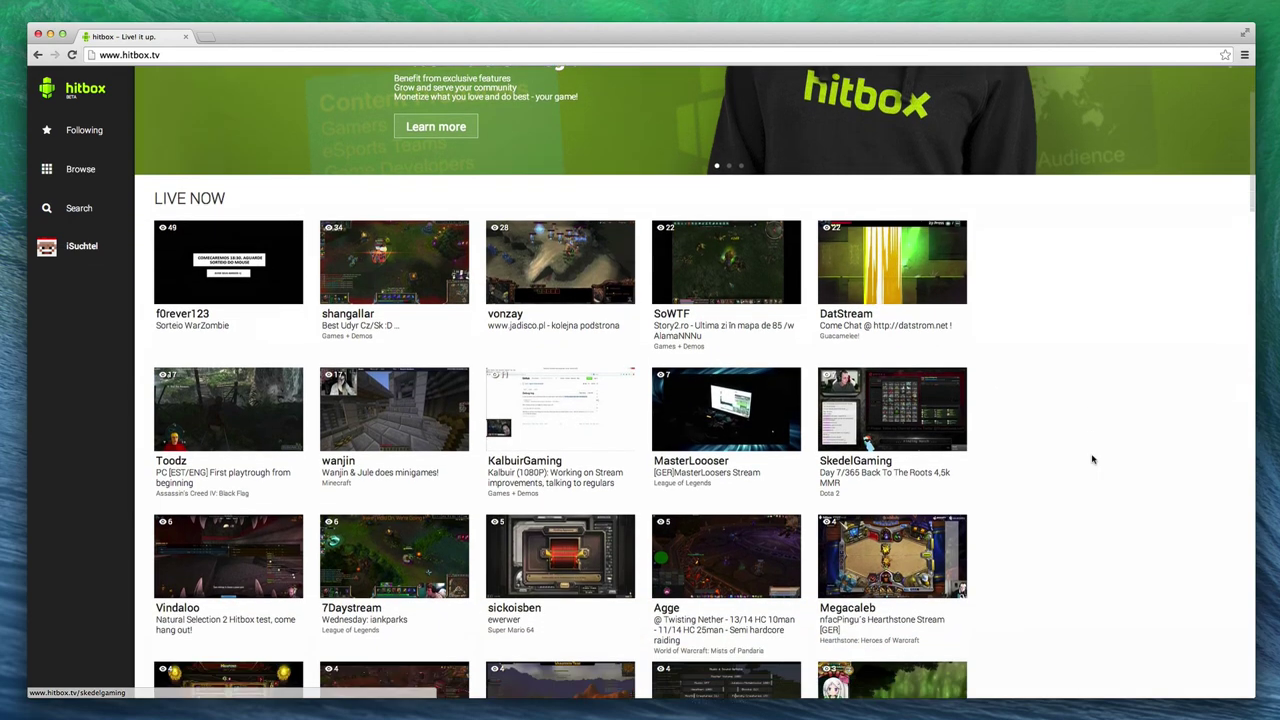
{"action": "left_click", "coordinate": [72, 168]}
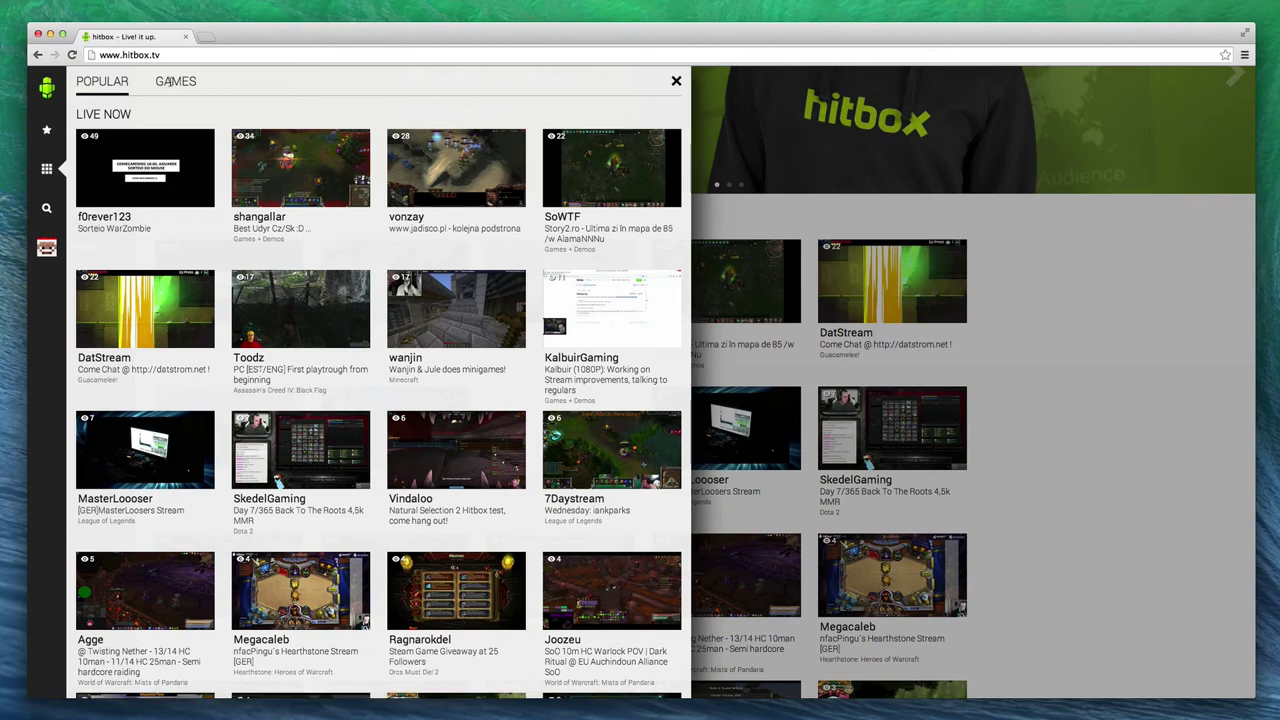
{"action": "left_click", "coordinate": [175, 81]}
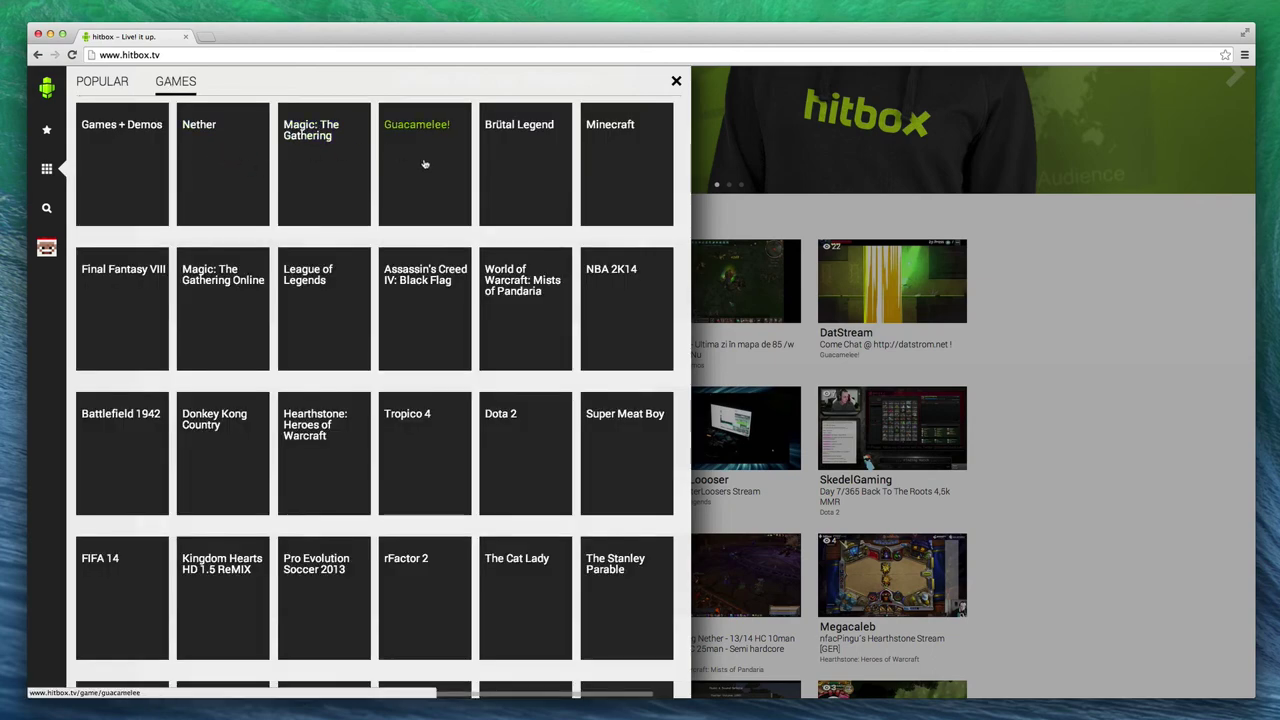
{"action": "left_click", "coordinate": [632, 184]}
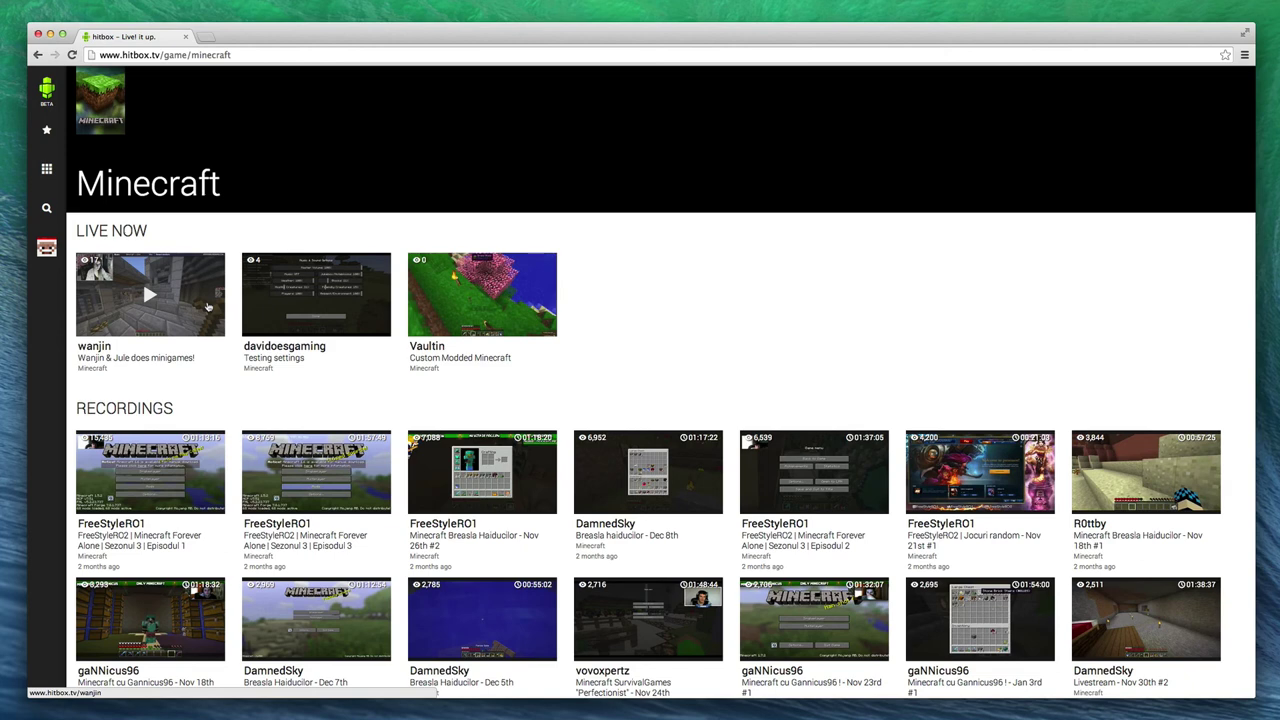
- Open the live stream 'Wanjin & Jule does minigames!', close the ad tab, and resume playback
{"action": "left_click", "coordinate": [208, 307]}
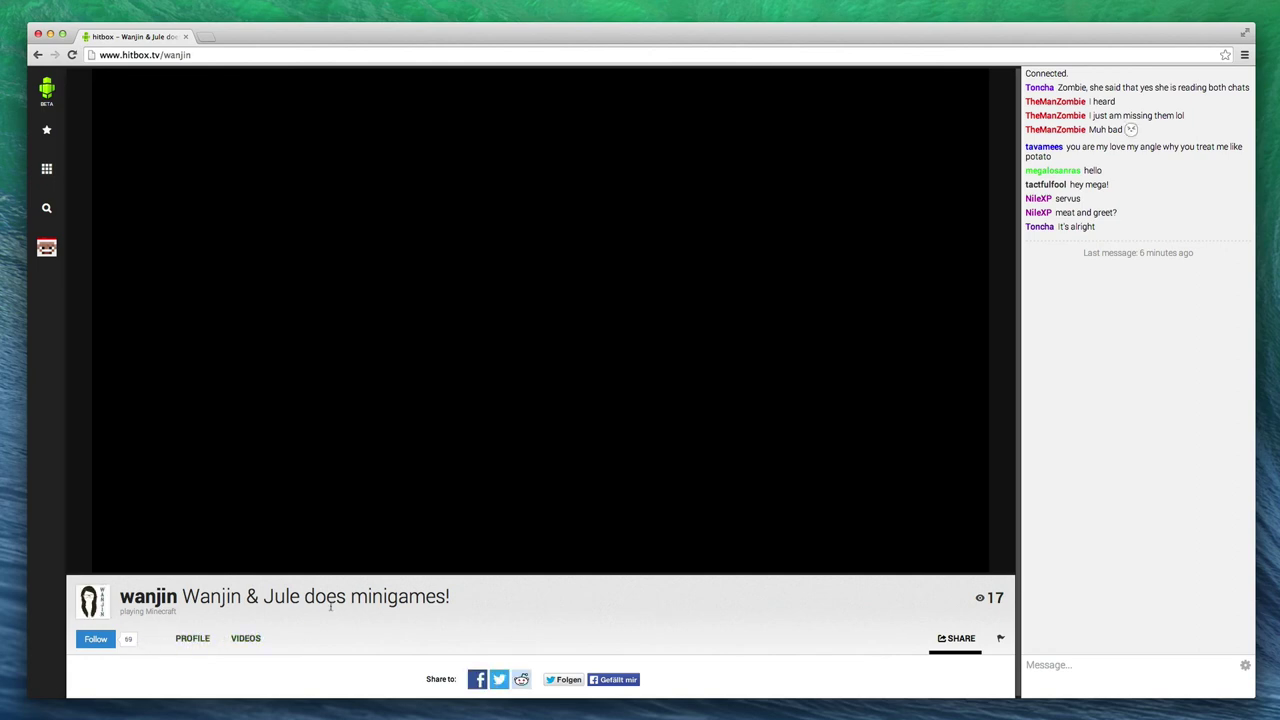
{"action": "scroll", "coordinate": [420, 615], "scroll_direction": "down", "scroll_amount": 3}
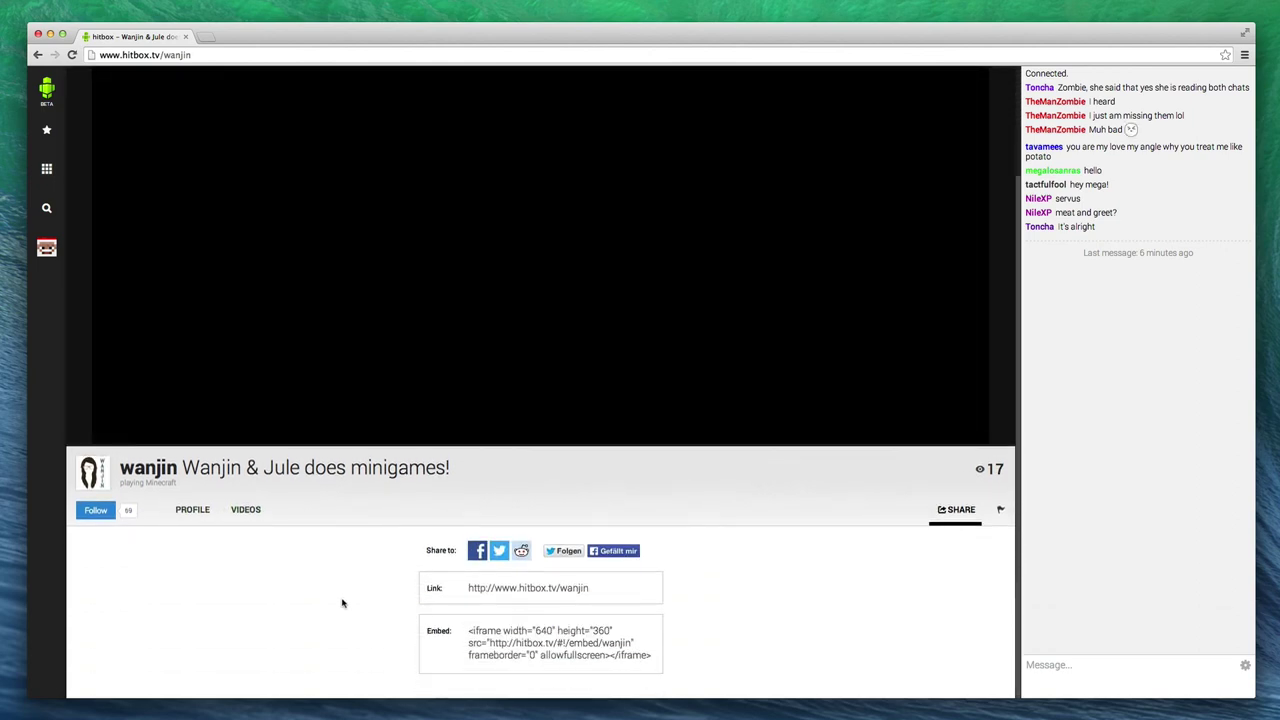
{"action": "scroll", "coordinate": [342, 603], "scroll_direction": "up", "scroll_amount": 3}
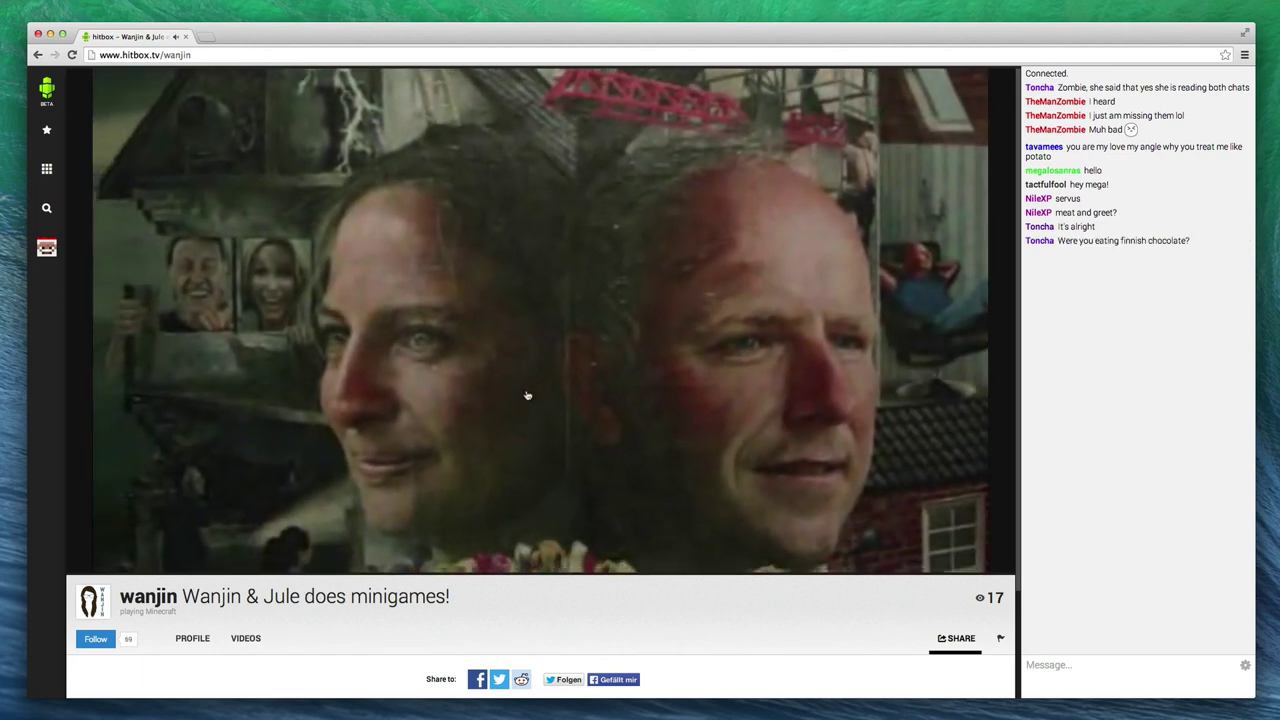
{"action": "left_click", "coordinate": [527, 395]}
{"action": "left_click", "coordinate": [306, 38]}
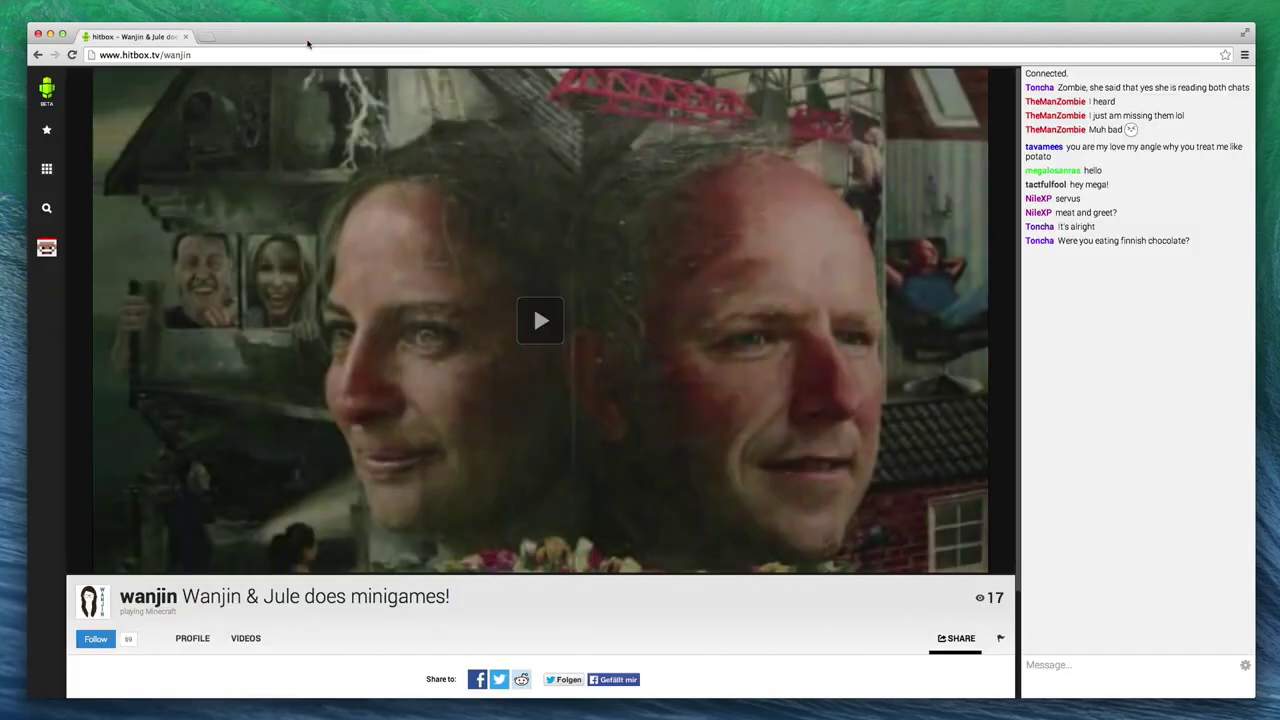
{"action": "left_click", "coordinate": [554, 318]}
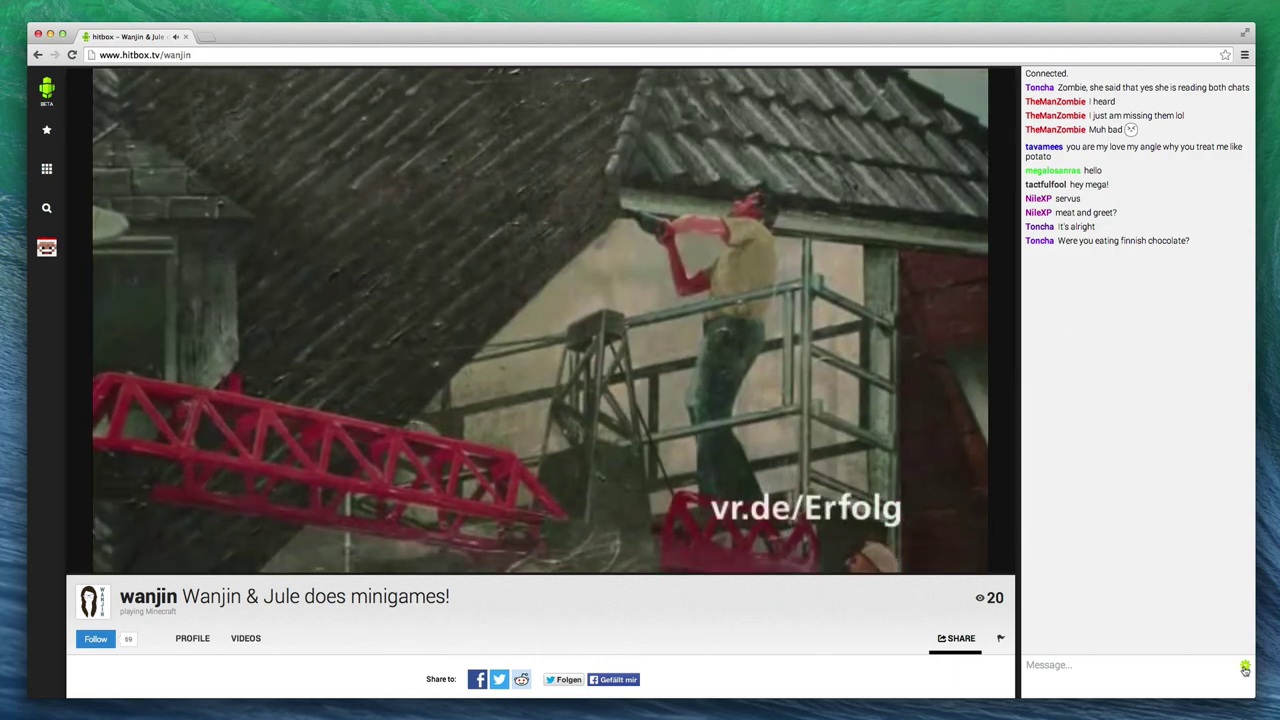
- Turn on Timestamps and Userlist in the stream's chat settings
{"action": "left_click", "coordinate": [1244, 665]}
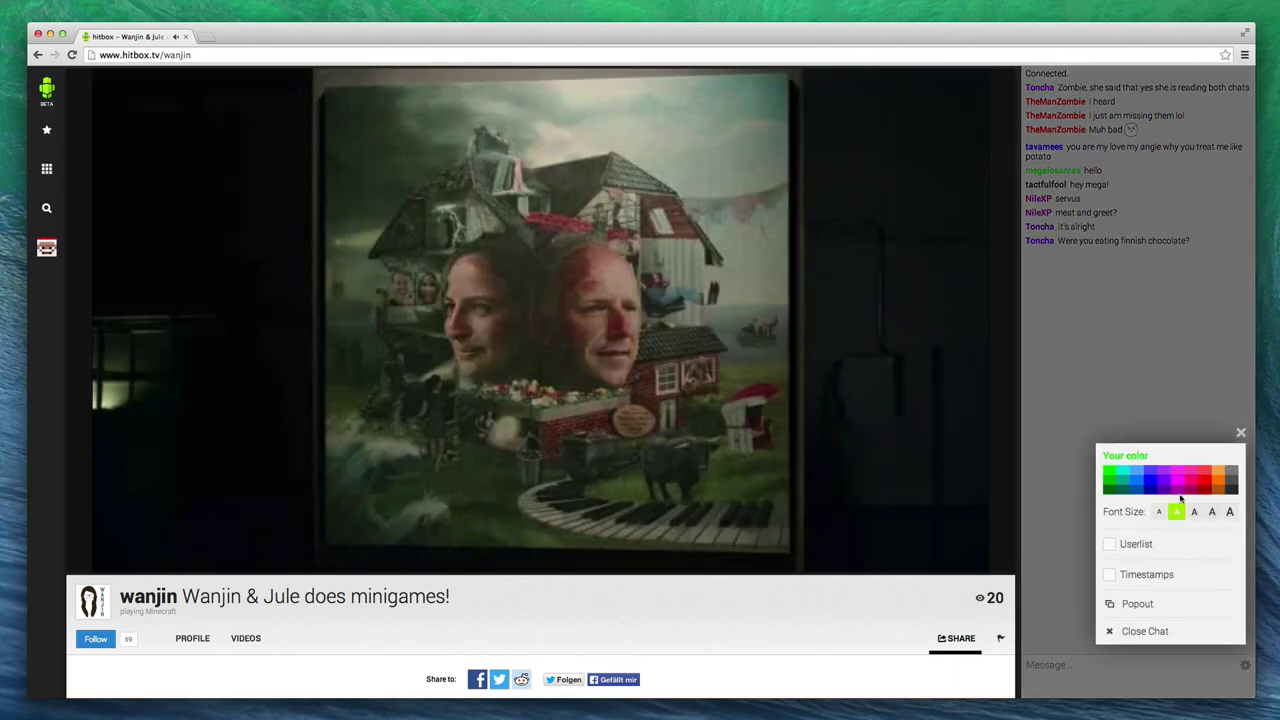
{"action": "left_click", "coordinate": [1125, 577]}
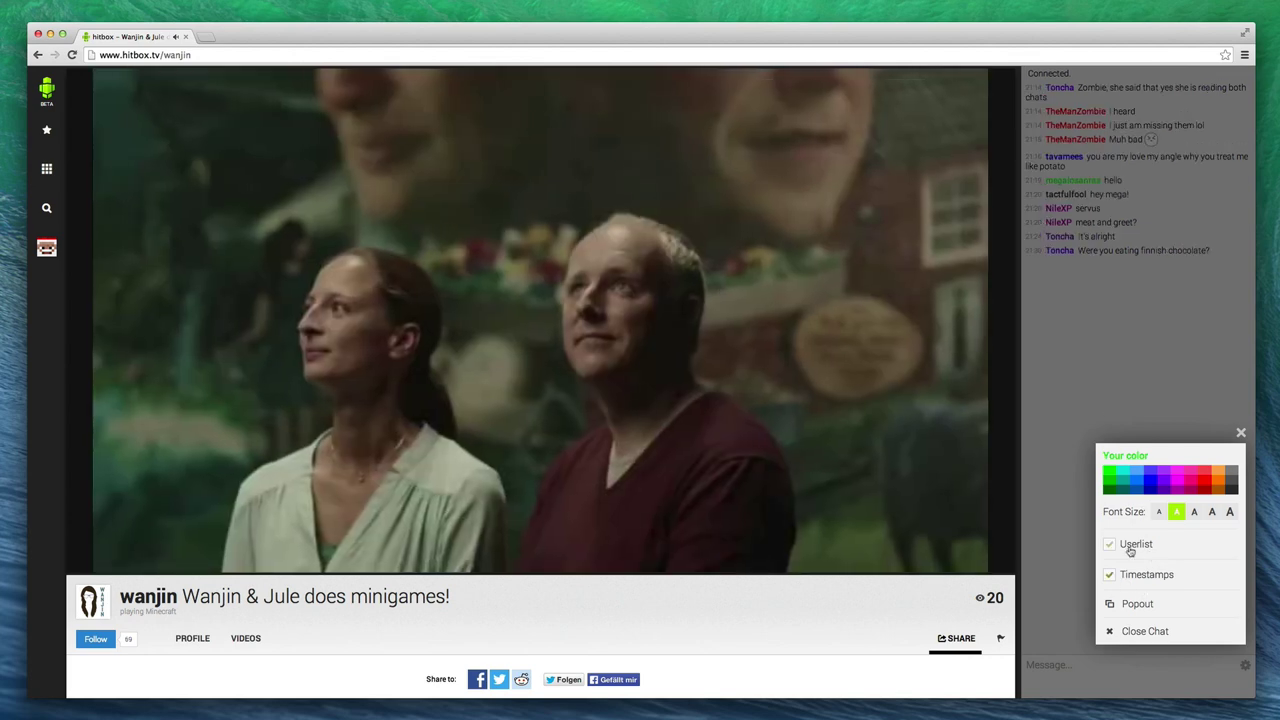
{"action": "left_click", "coordinate": [1136, 544]}
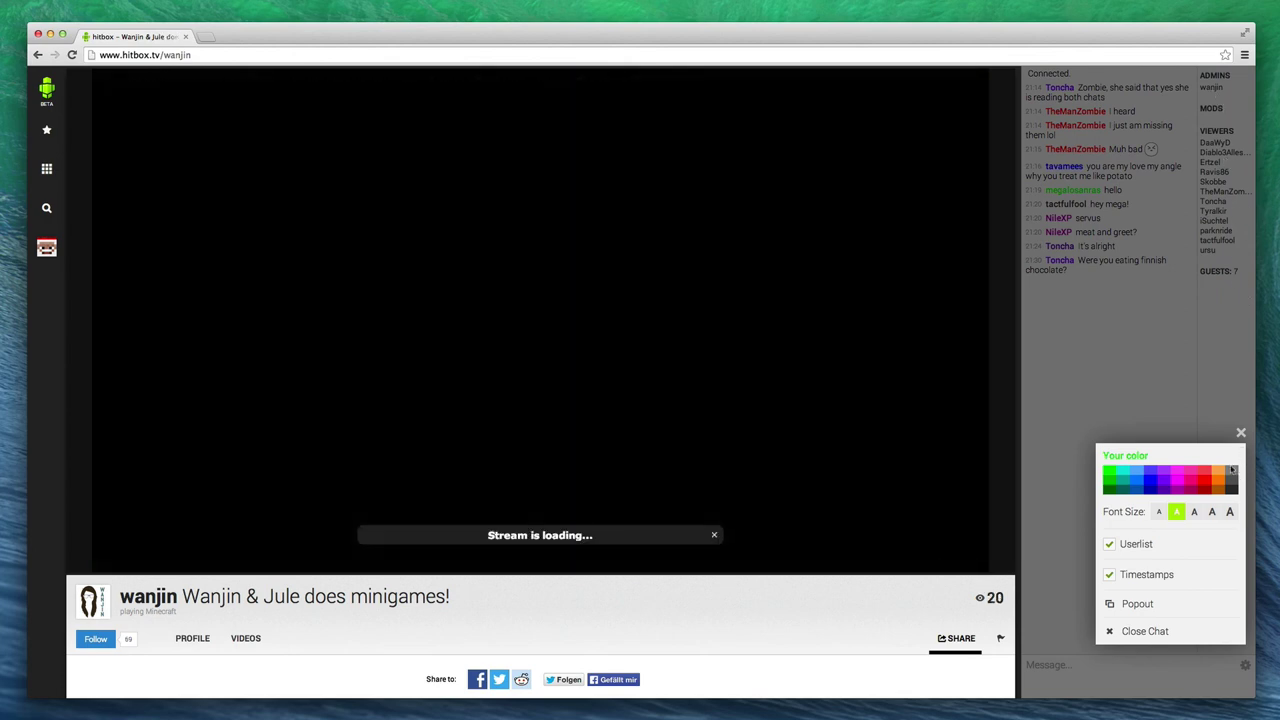
- Close chat settings, watch the stream fullscreen briefly, then scroll to the share fields and back
{"action": "left_click", "coordinate": [1240, 434]}
{"action": "mouse_move", "coordinate": [540, 320]}
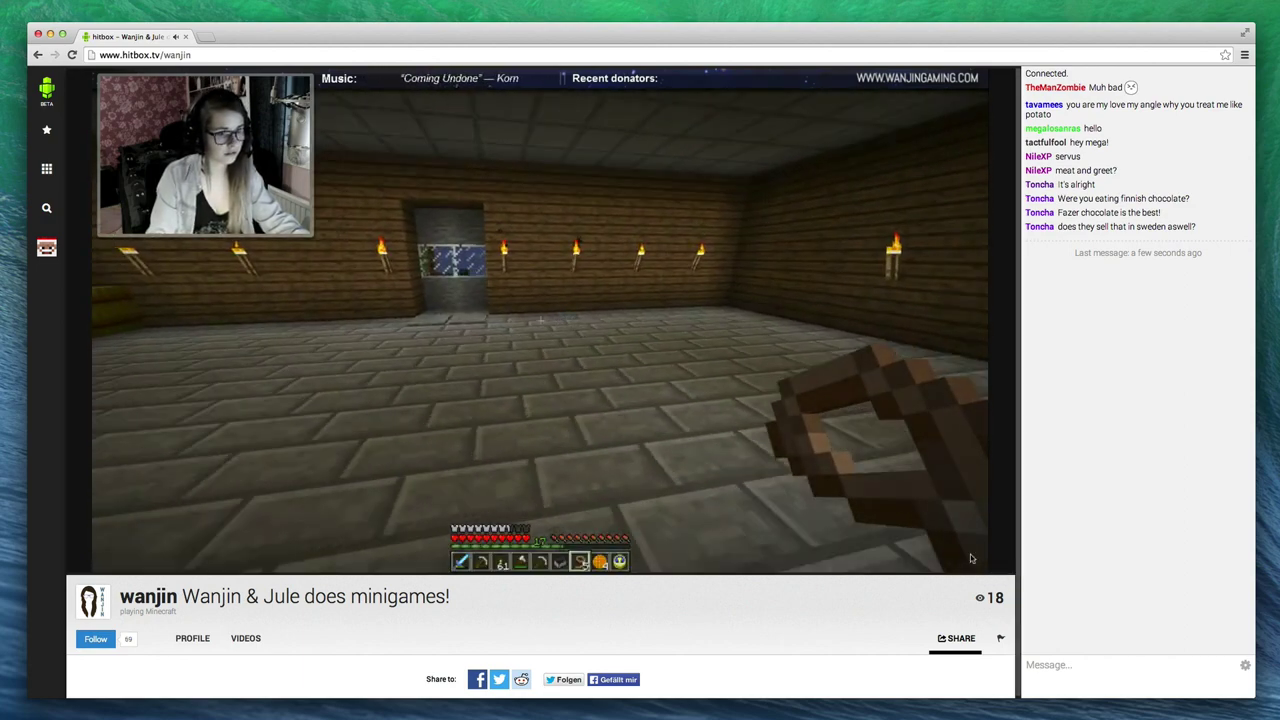
{"action": "left_click", "coordinate": [980, 565]}
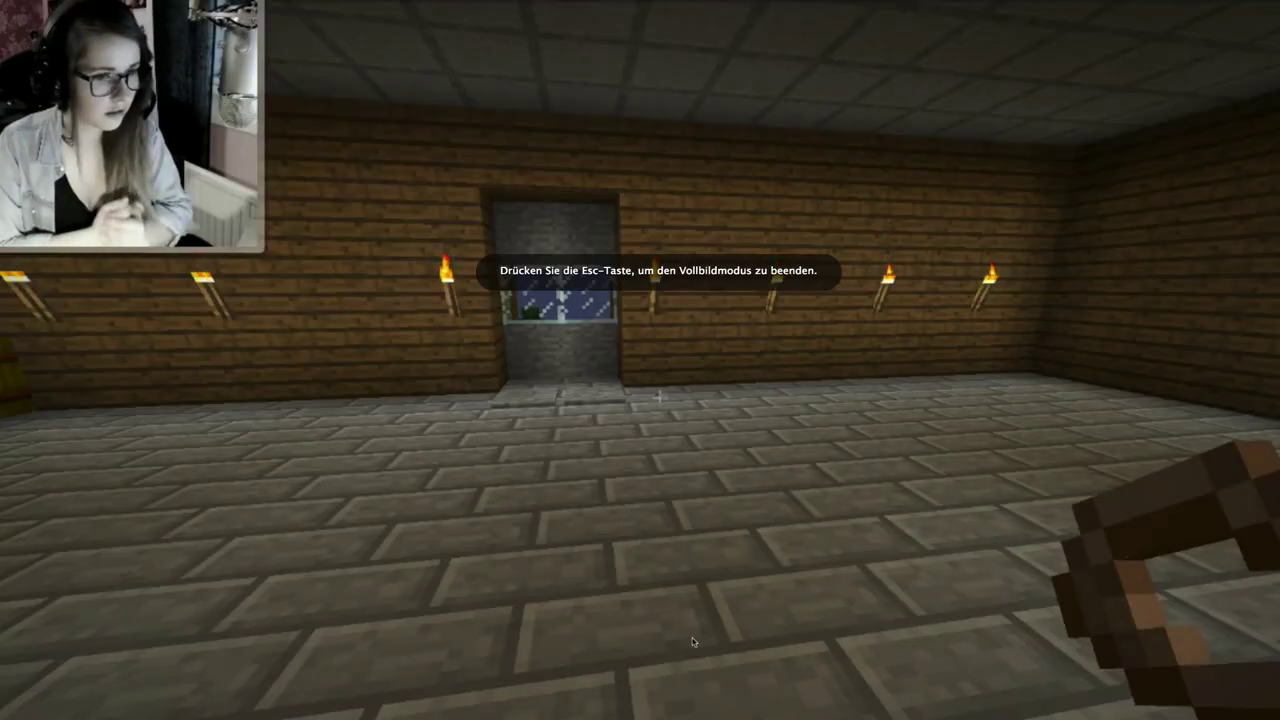
{"action": "key", "text": "Escape"}
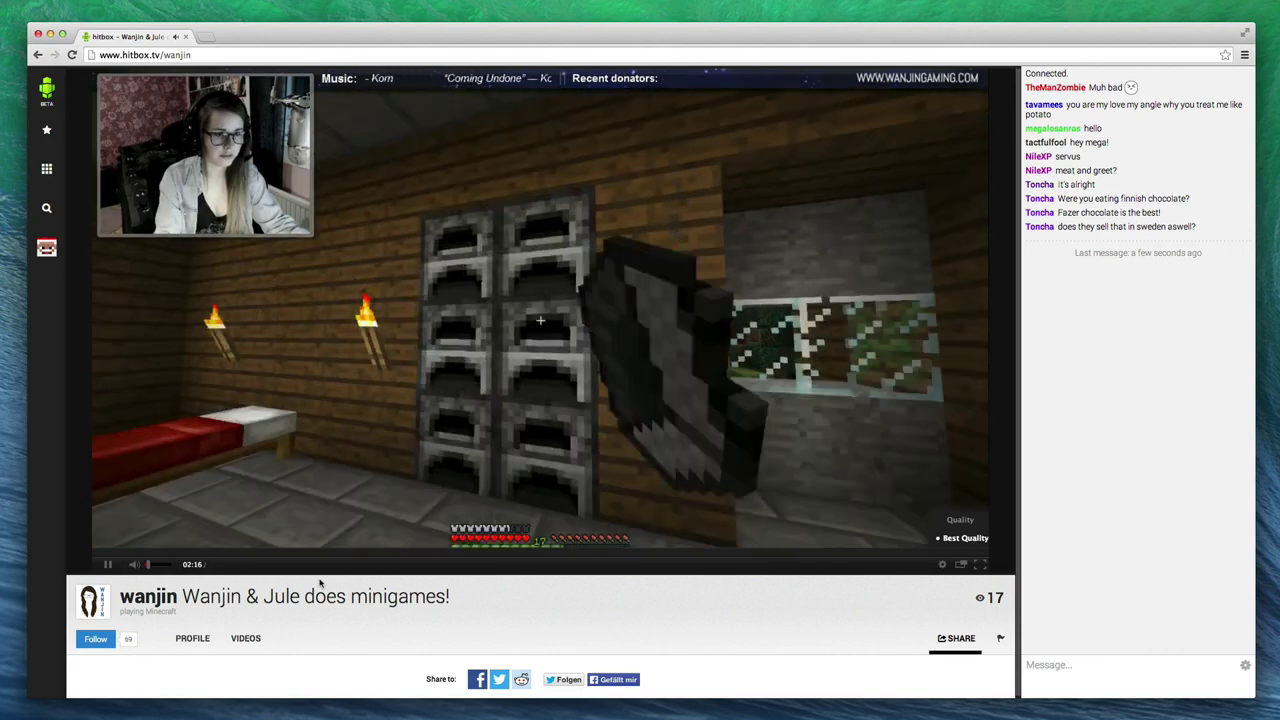
{"action": "scroll", "coordinate": [449, 600], "scroll_direction": "down", "scroll_amount": 1}
{"action": "scroll", "coordinate": [289, 592], "scroll_direction": "down", "scroll_amount": 2}
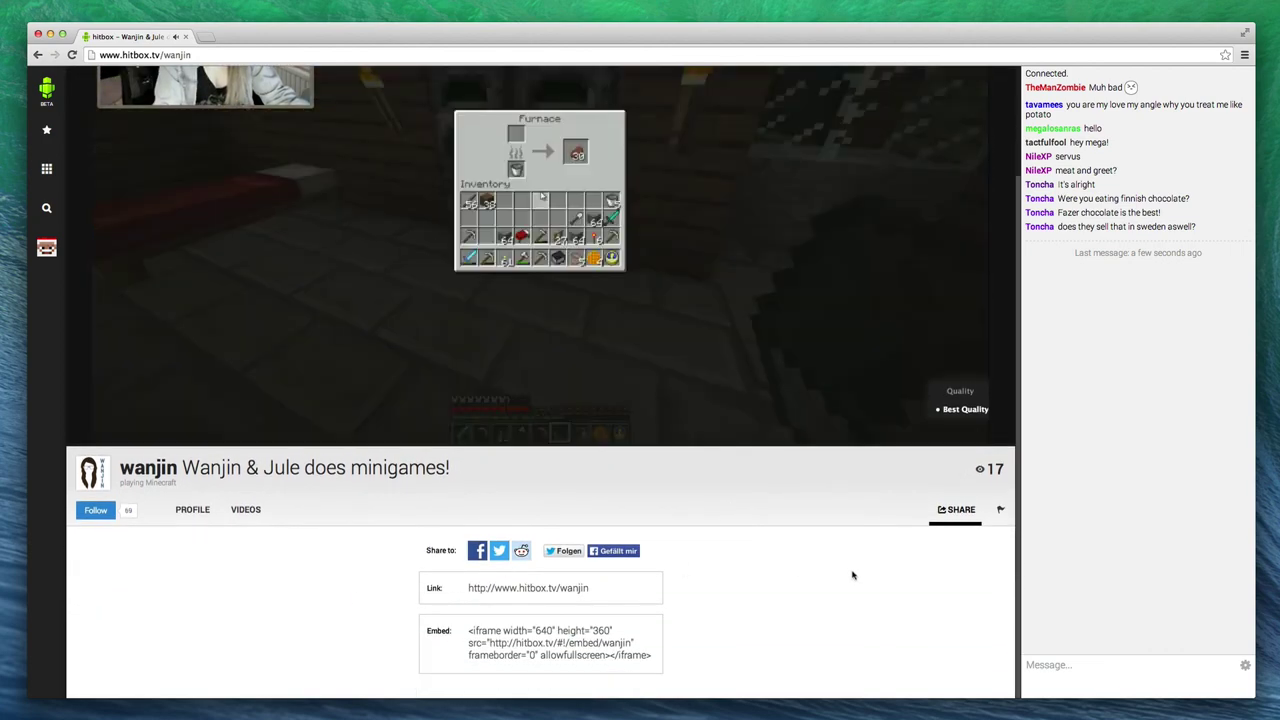
{"action": "scroll", "coordinate": [848, 580], "scroll_direction": "up", "scroll_amount": 3}
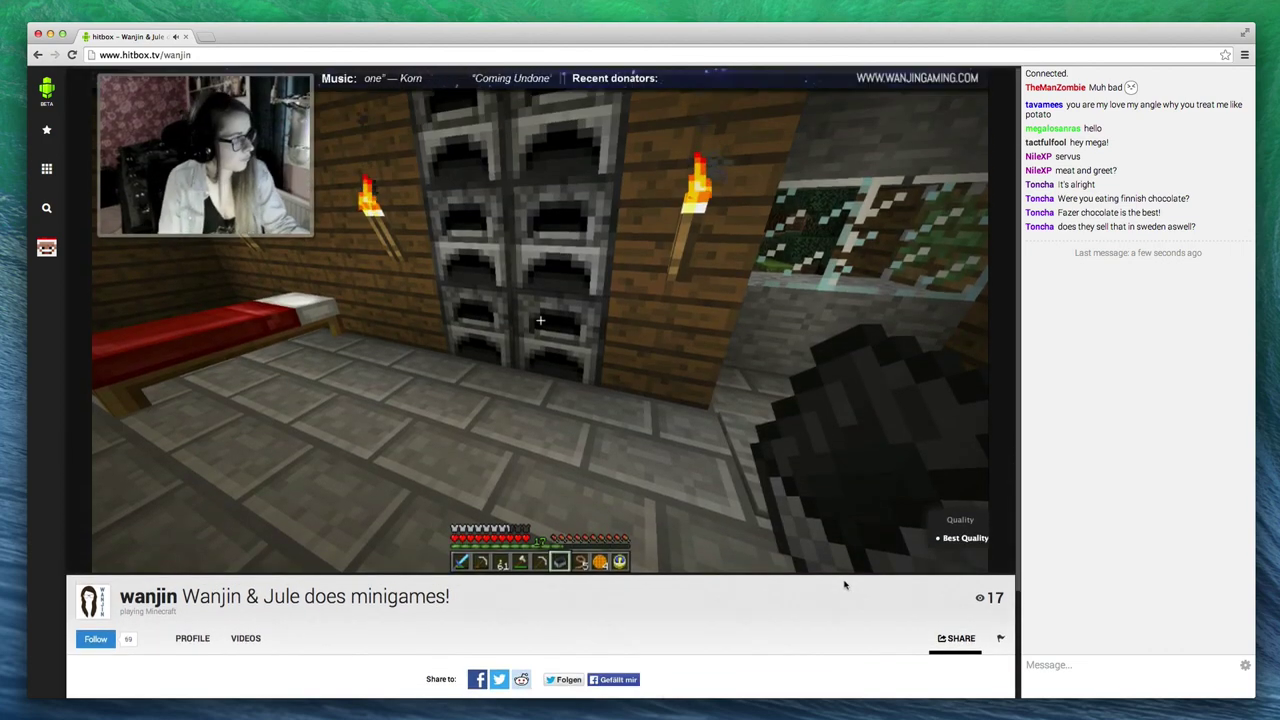